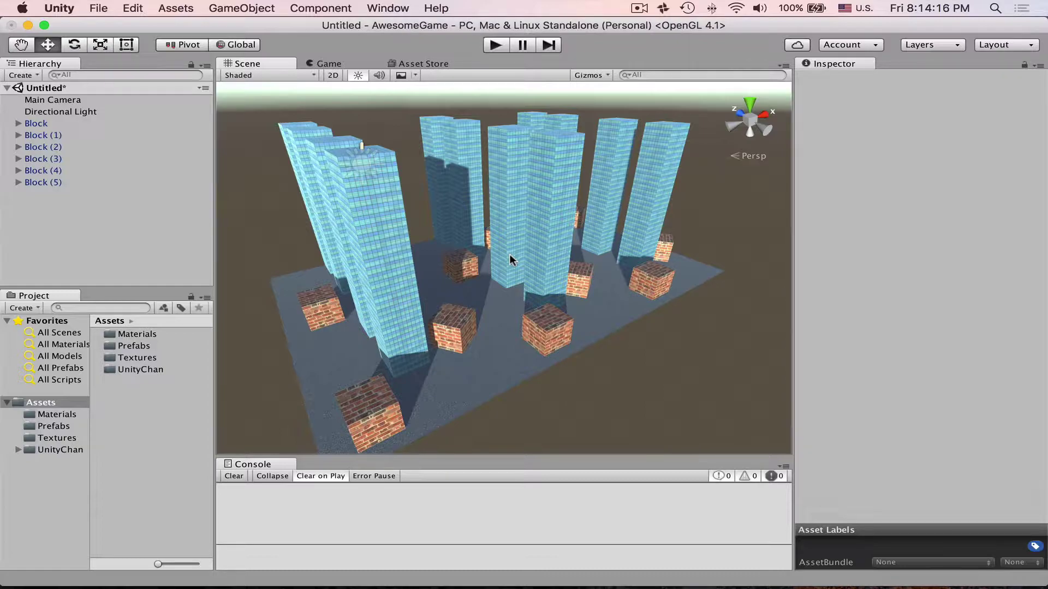
Step: Select Block (3) in the scene and expand it to list its child buildings
{"action": "left_click", "coordinate": [509, 260]}
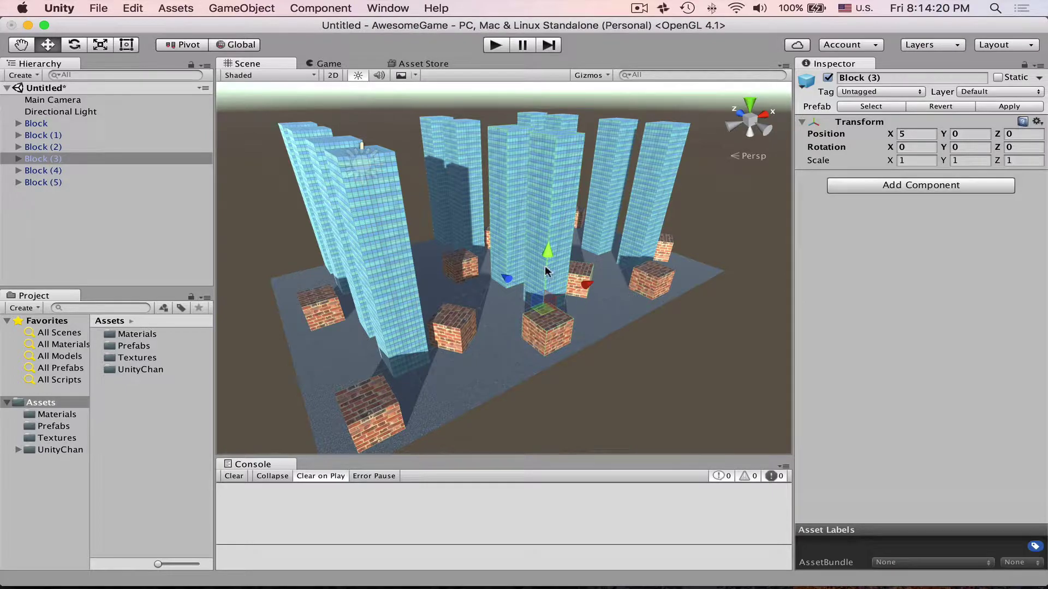
{"action": "left_click", "coordinate": [18, 158]}
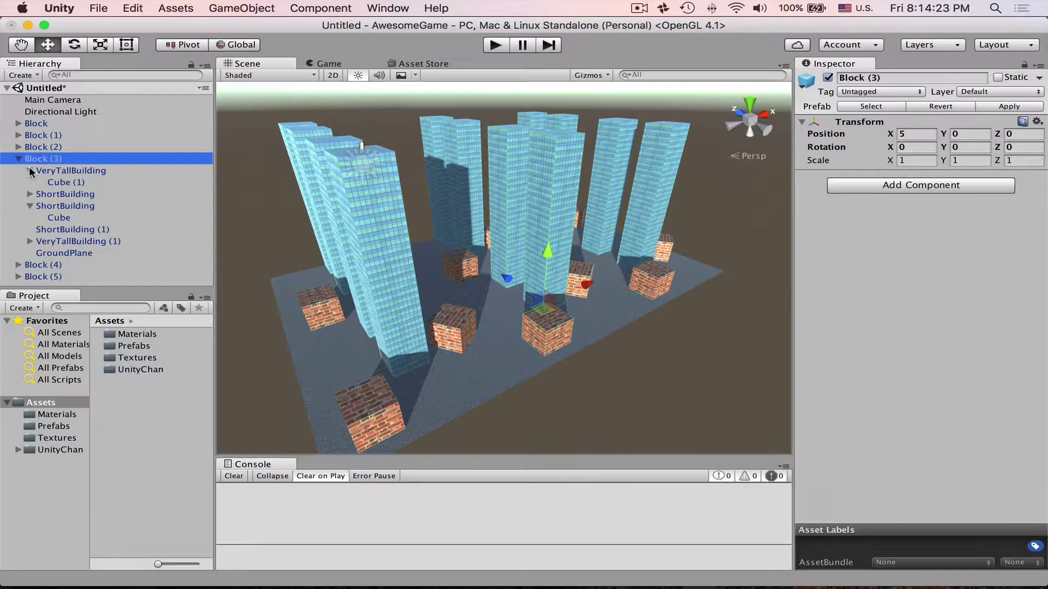
{"action": "left_click", "coordinate": [30, 205]}
{"action": "left_click", "coordinate": [552, 178]}
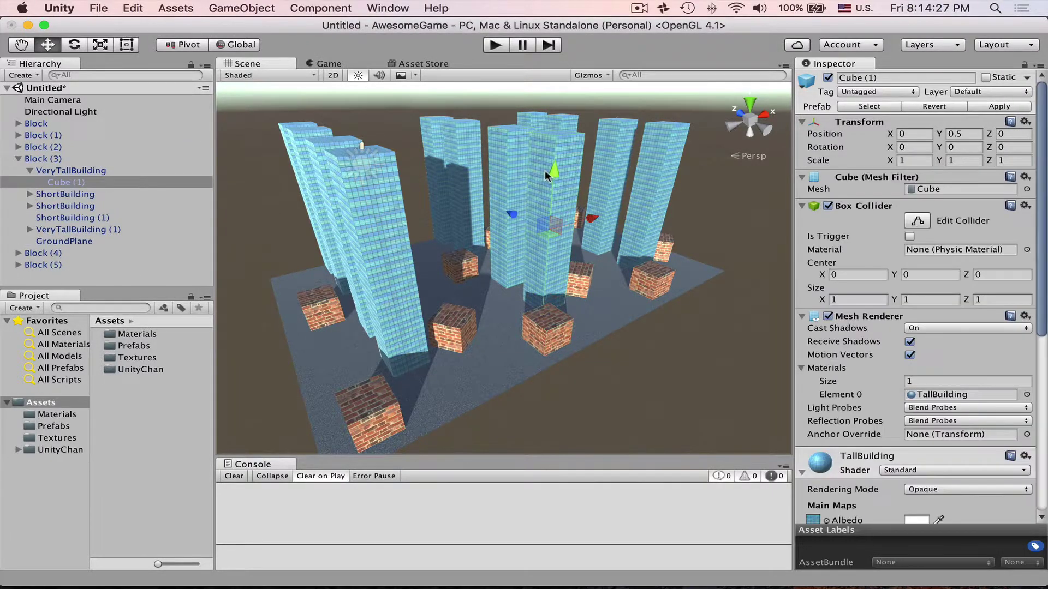
Step: Try shrinking VeryTallBuilding's height to about 2.5 with the Scale tool, then undo it
{"action": "left_click", "coordinate": [510, 179]}
{"action": "key", "text": "r"}
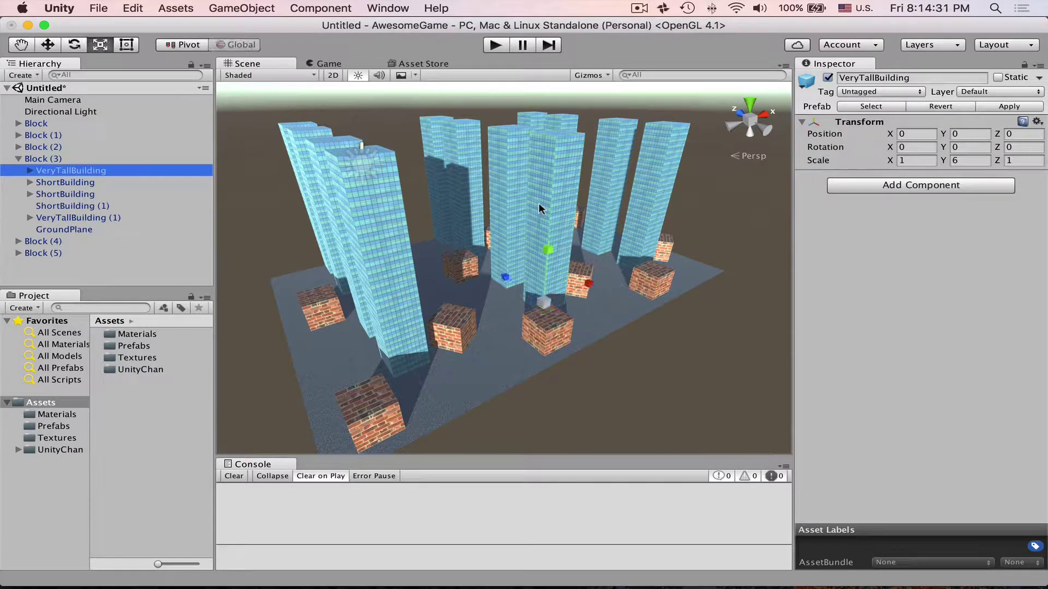
{"action": "left_click_drag", "start_coordinate": [548, 249], "coordinate": [423, 284]}
{"action": "key", "text": "super+z"}
{"action": "left_click", "coordinate": [555, 295]}
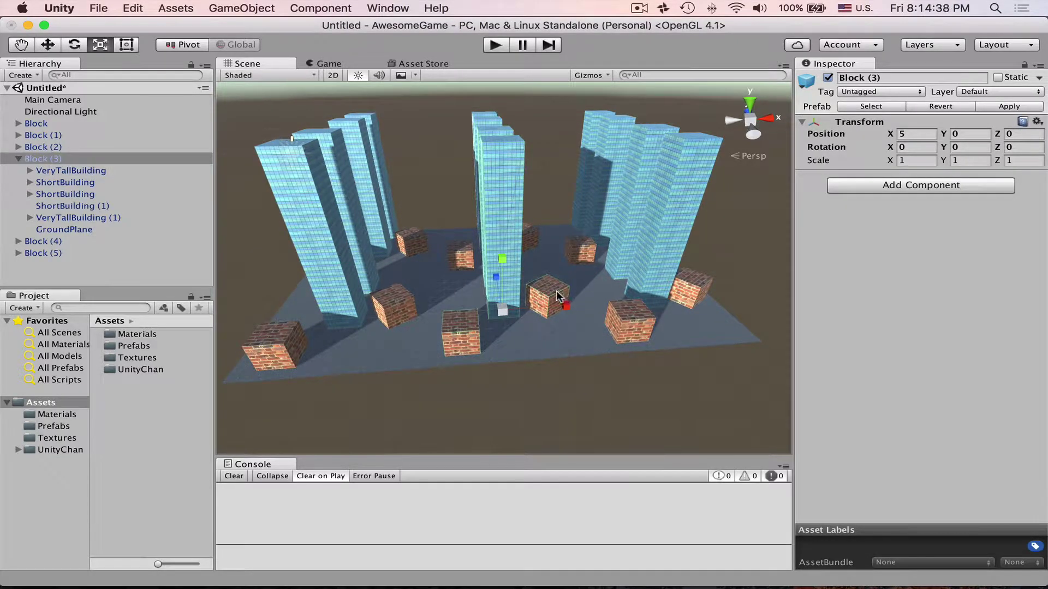
Step: Try raising ShortBuilding slightly off the ground with the Move tool, then reselect Block (3)
{"action": "left_click", "coordinate": [445, 283]}
{"action": "key", "text": "w"}
{"action": "mouse_move", "coordinate": [443, 257]}
{"action": "left_mouse_down"}
{"action": "mouse_move", "coordinate": [437, 232]}
{"action": "mouse_move", "coordinate": [438, 246]}
{"action": "left_mouse_up"}
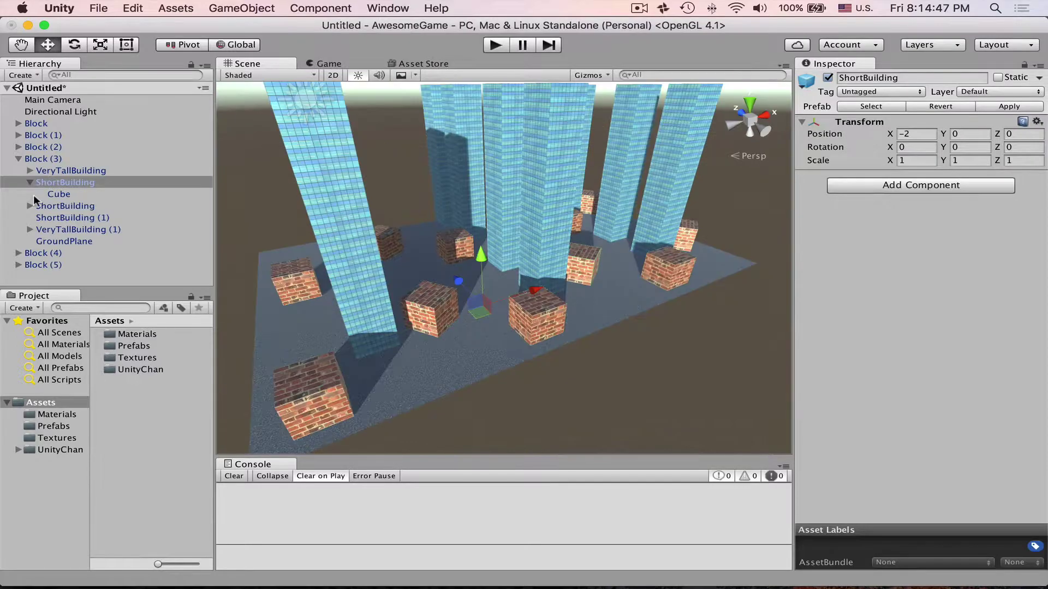
{"action": "left_click", "coordinate": [30, 183]}
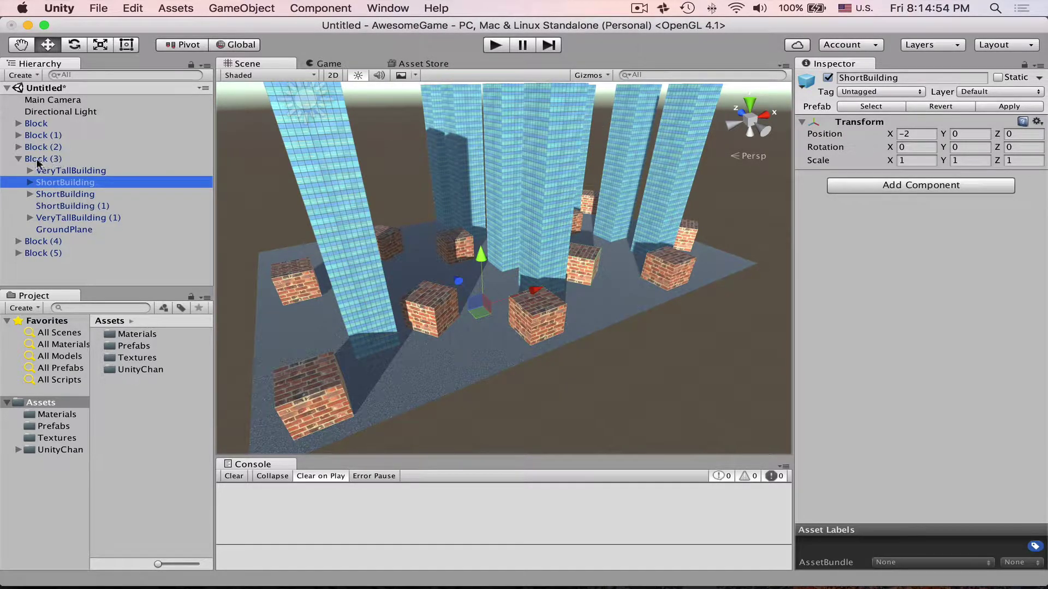
{"action": "left_click", "coordinate": [55, 162]}
Step: Frame Block (3), open the Animation window, dock it beside the Console and widen the Scene view
{"action": "key", "text": "f"}
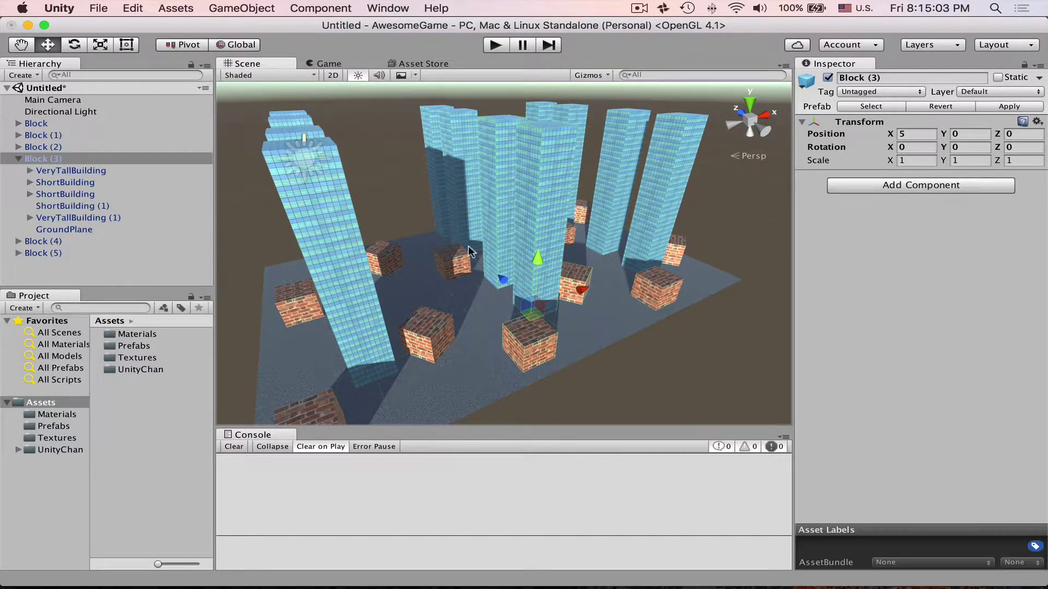
{"action": "left_click", "coordinate": [386, 10]}
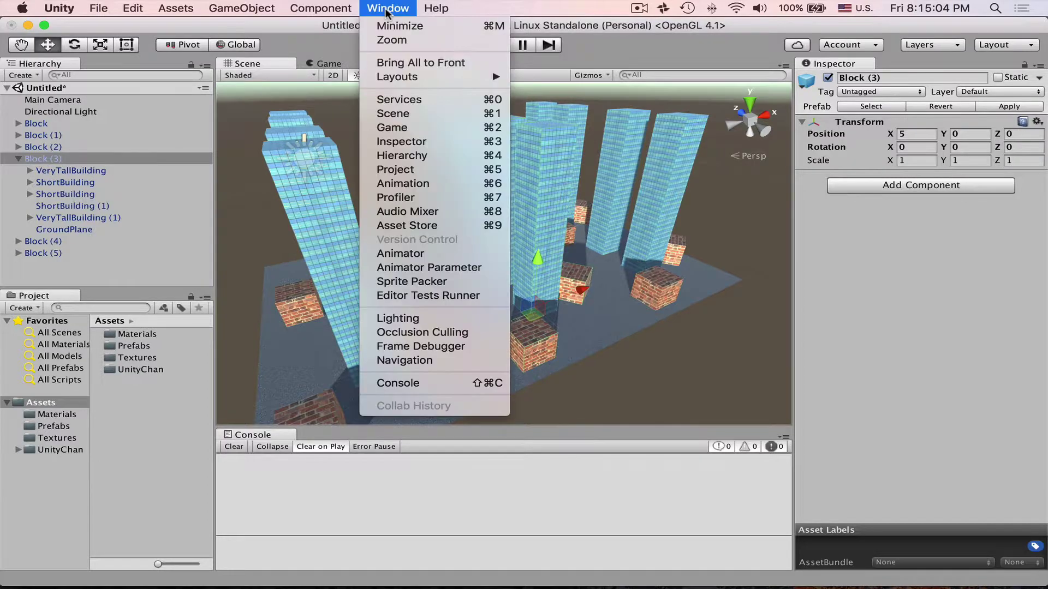
{"action": "left_click", "coordinate": [475, 184]}
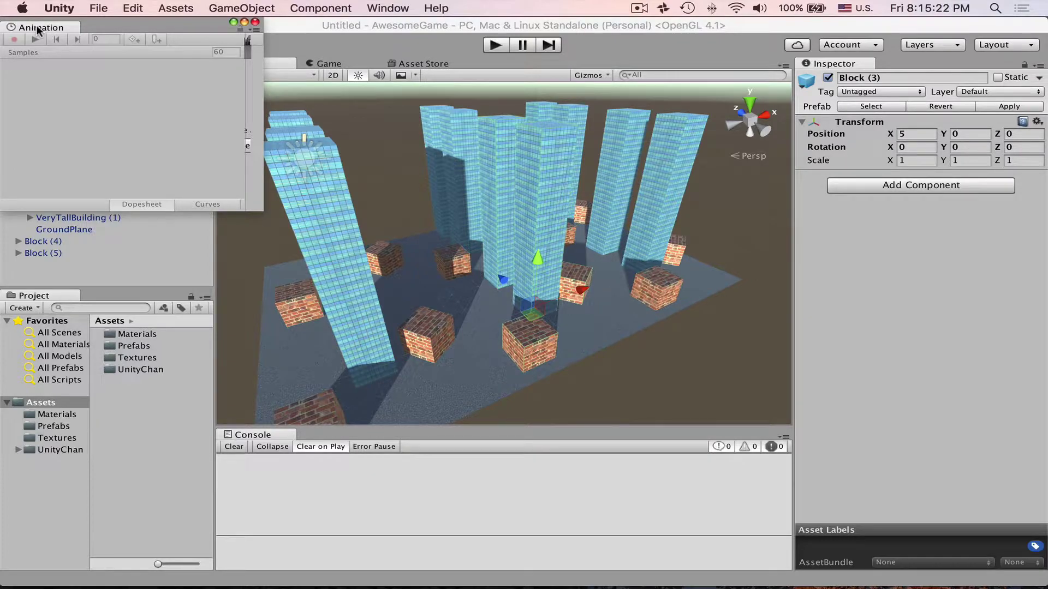
{"action": "left_click_drag", "start_coordinate": [38, 30], "coordinate": [320, 435]}
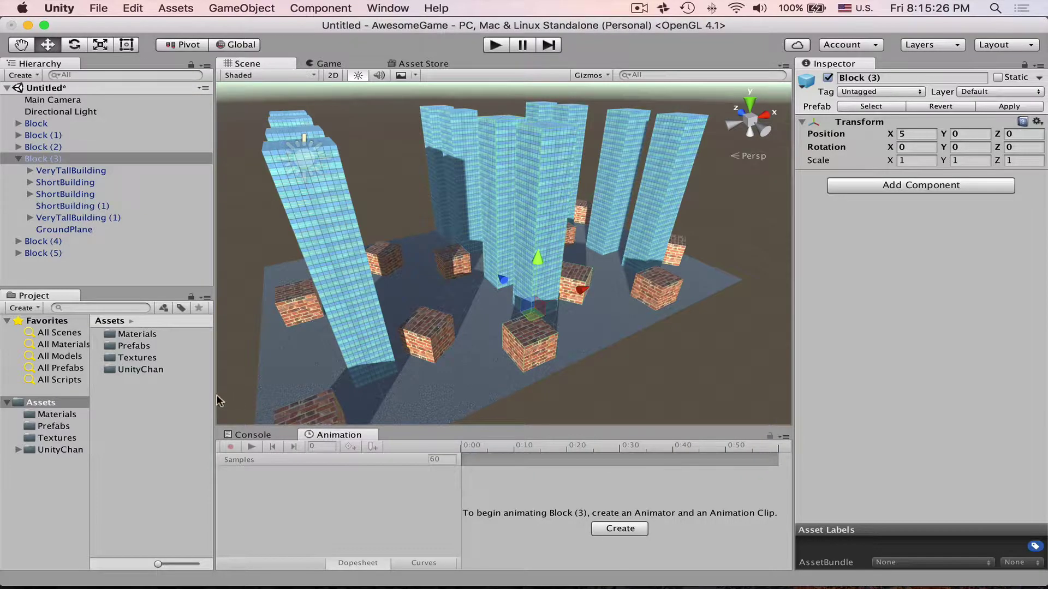
{"action": "left_click_drag", "start_coordinate": [214, 401], "coordinate": [191, 401]}
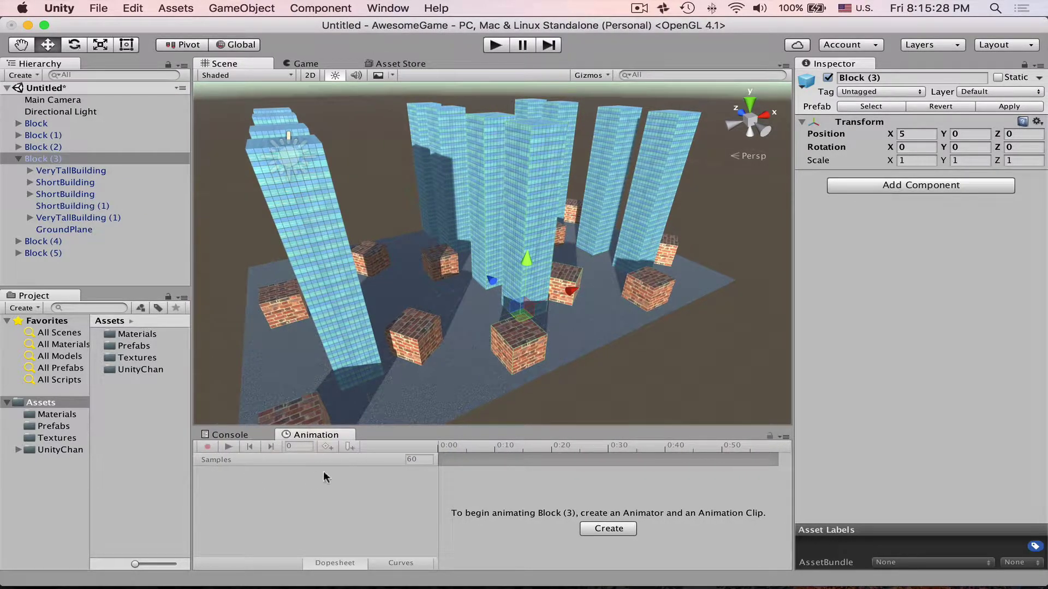
{"action": "left_click_drag", "start_coordinate": [790, 399], "coordinate": [805, 399]}
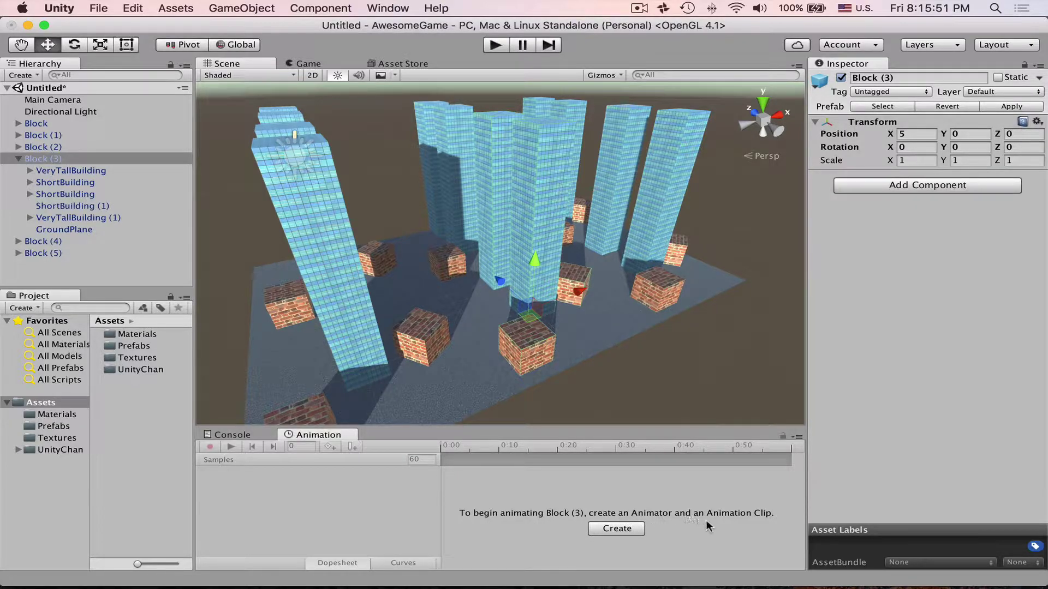
Step: Save a new HappyBlock animation clip for Block (3) inside a newly made Animations folder
{"action": "left_click", "coordinate": [622, 527]}
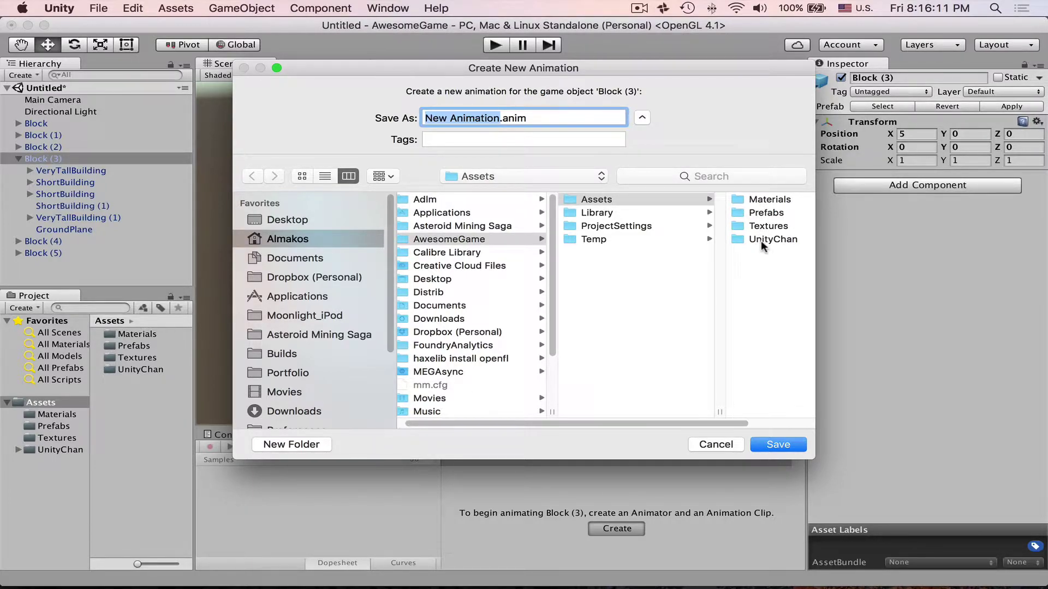
{"action": "left_click", "coordinate": [303, 445]}
{"action": "type", "text": "Animations"}
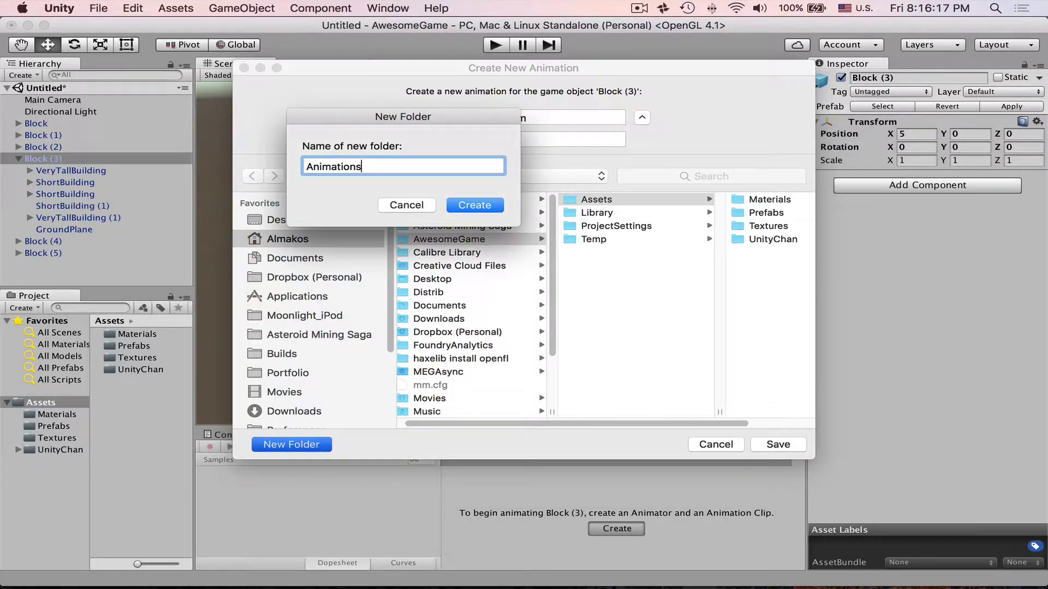
{"action": "key", "text": "Return"}
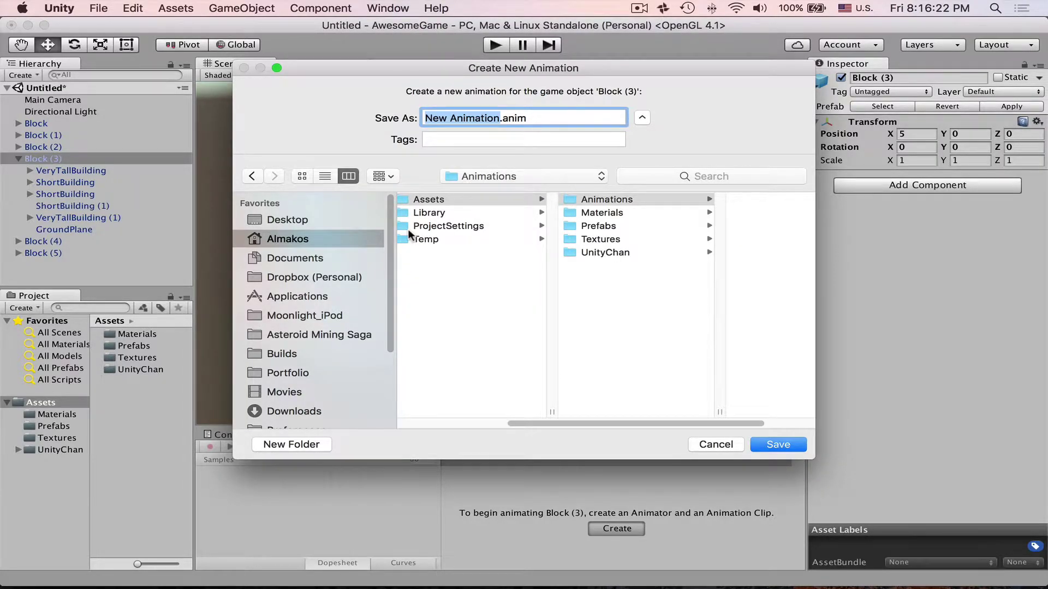
{"action": "type", "text": "HappyBlock"}
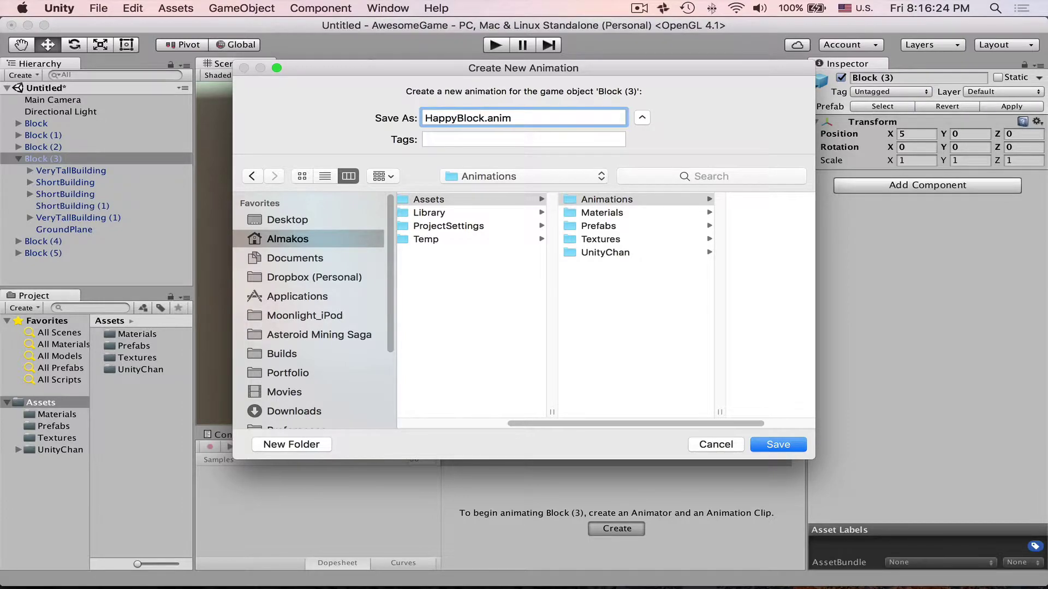
{"action": "key", "text": "Return"}
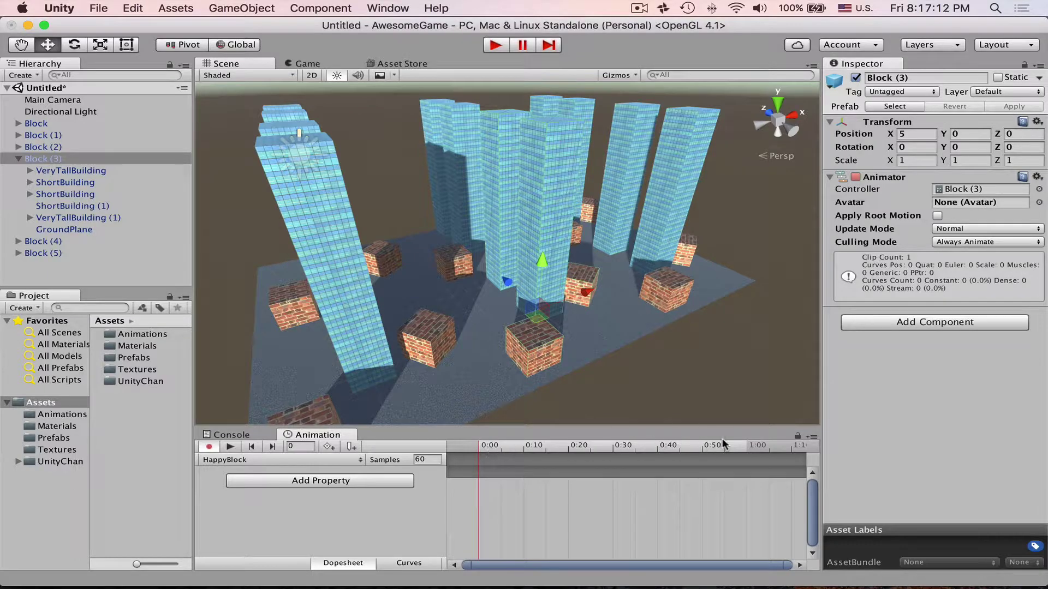
Step: Orbit the view around the block and select VeryTallBuilding for animating
{"action": "left_click_drag", "start_coordinate": [743, 445], "coordinate": [744, 446]}
{"action": "scroll", "coordinate": [640, 368], "scroll_direction": "down", "scroll_amount": 2}
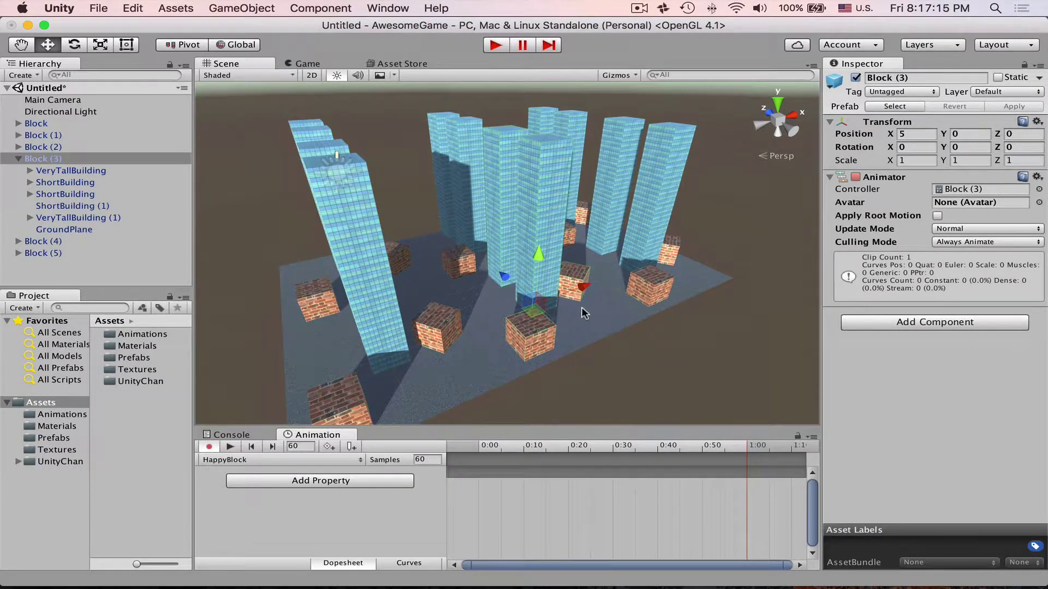
{"action": "left_click_drag", "start_coordinate": [584, 312], "coordinate": [538, 201], "text": "alt"}
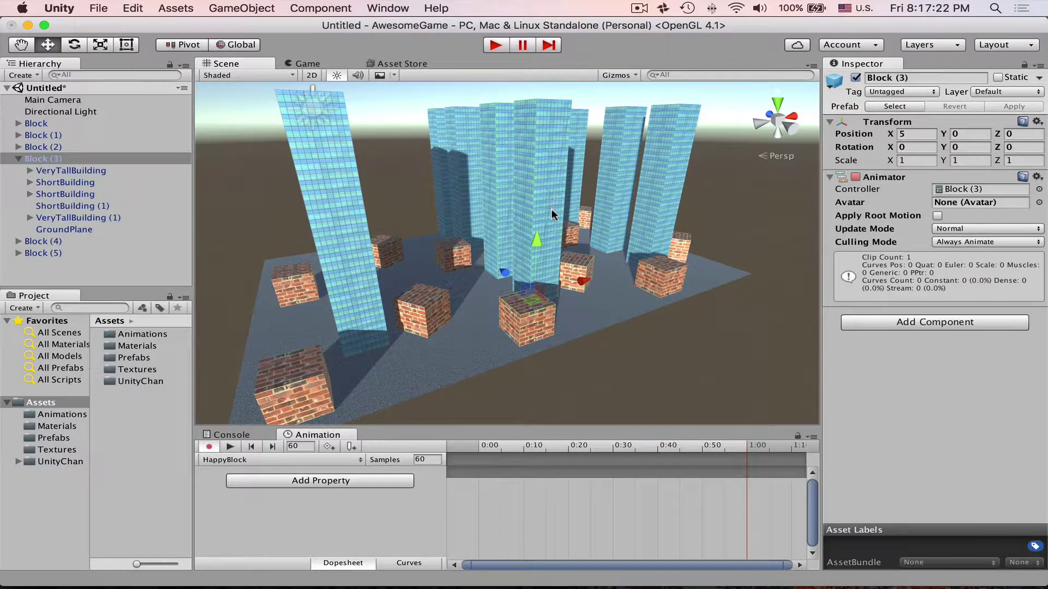
{"action": "left_click", "coordinate": [83, 171]}
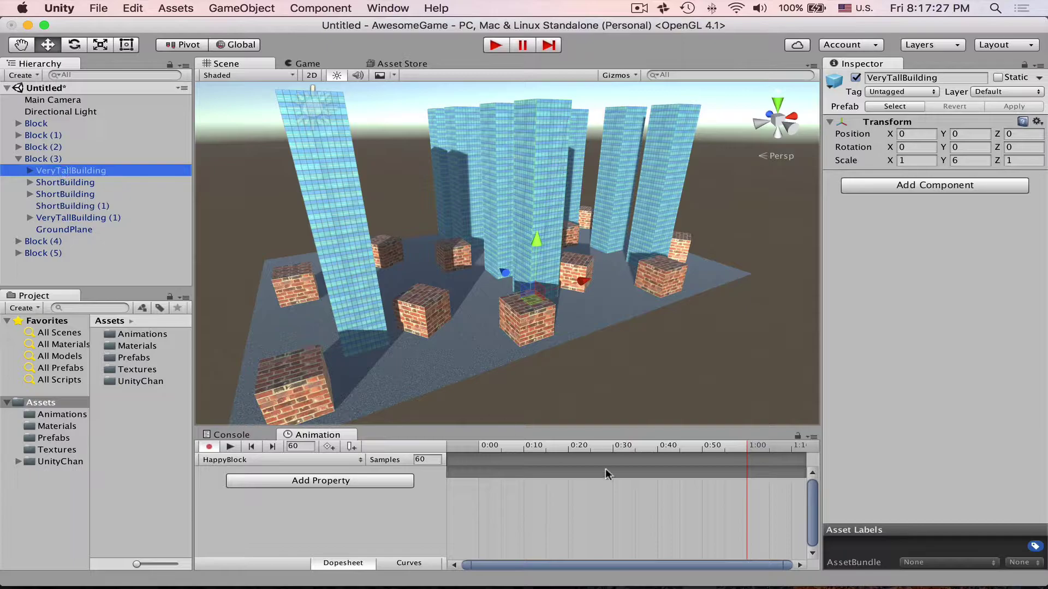
Step: Record VeryTallBuilding's Y scale shrinking to 3 at the 0:30 keyframe
{"action": "left_click_drag", "start_coordinate": [483, 445], "coordinate": [613, 447]}
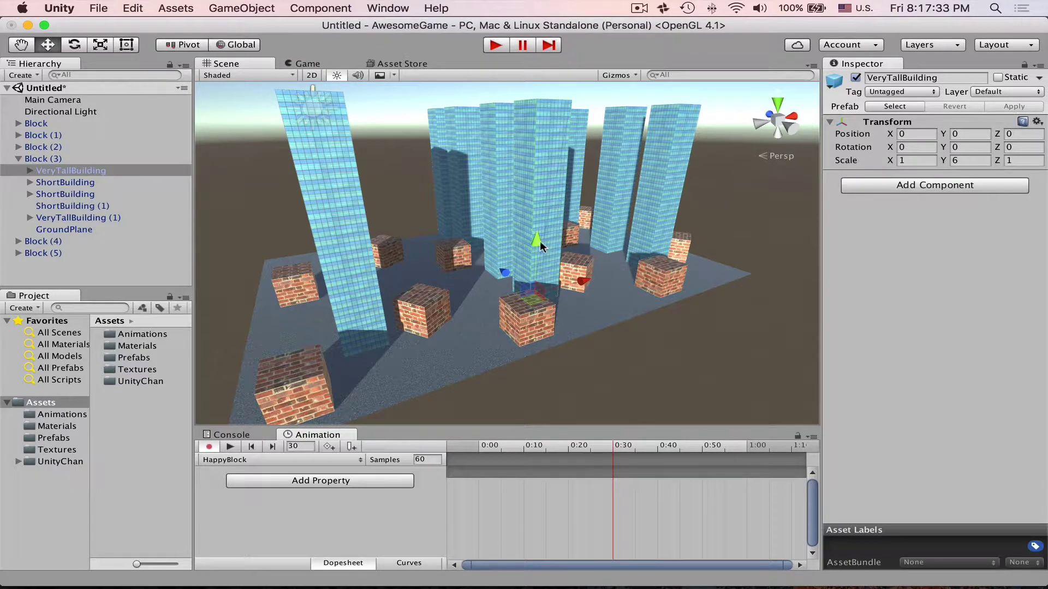
{"action": "key", "text": "r"}
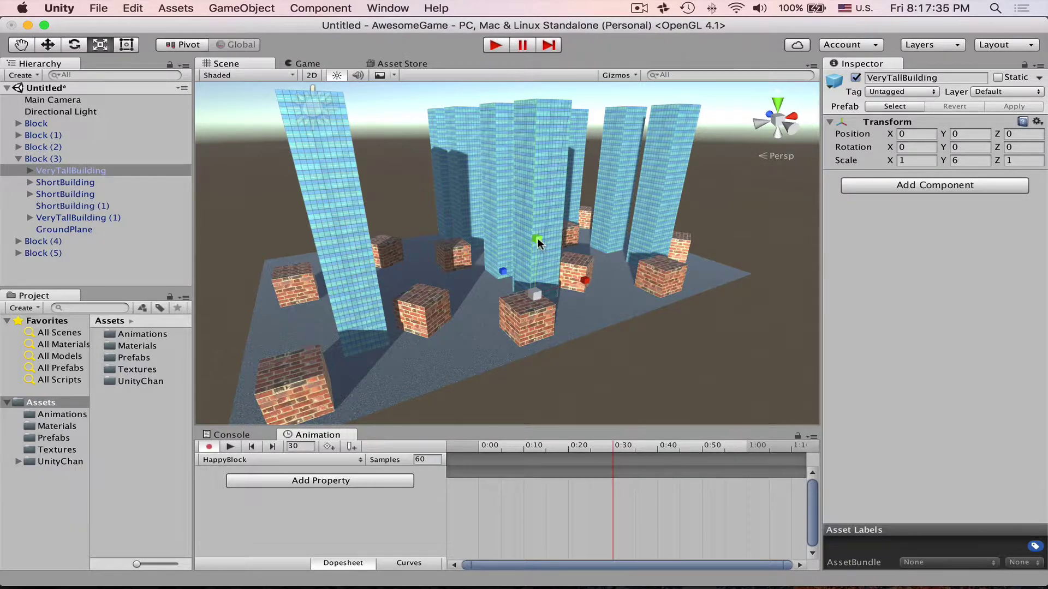
{"action": "left_click_drag", "start_coordinate": [537, 243], "coordinate": [538, 263]}
{"action": "left_click", "coordinate": [966, 161]}
{"action": "type", "text": "3"}
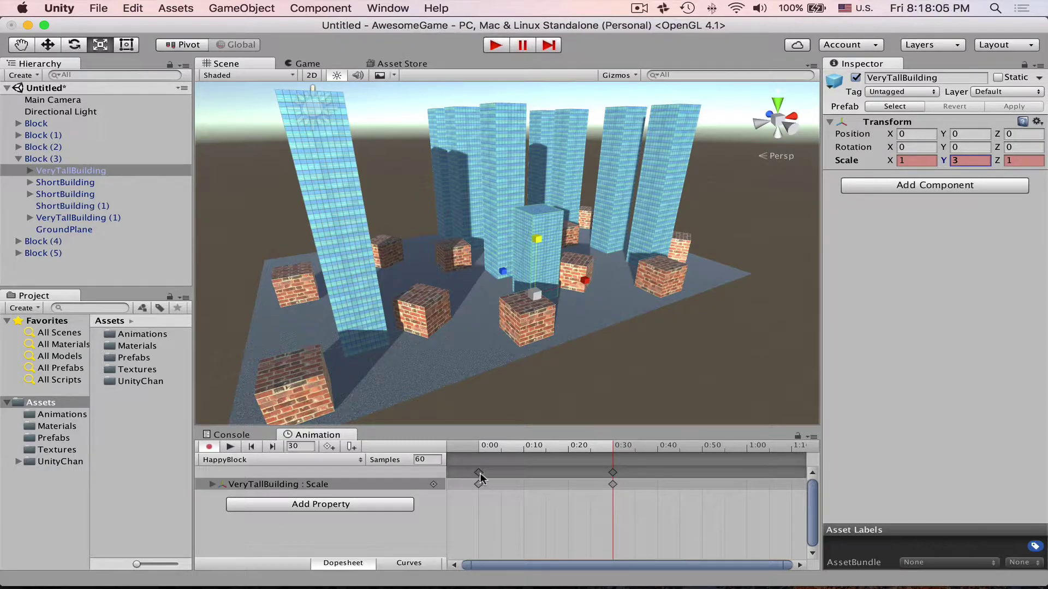
{"action": "left_click", "coordinate": [612, 455]}
Step: Preview the shrink, key Y scale 6 at 1:00, then play and stop the HappyBlock clip
{"action": "left_click_drag", "start_coordinate": [608, 451], "coordinate": [472, 452]}
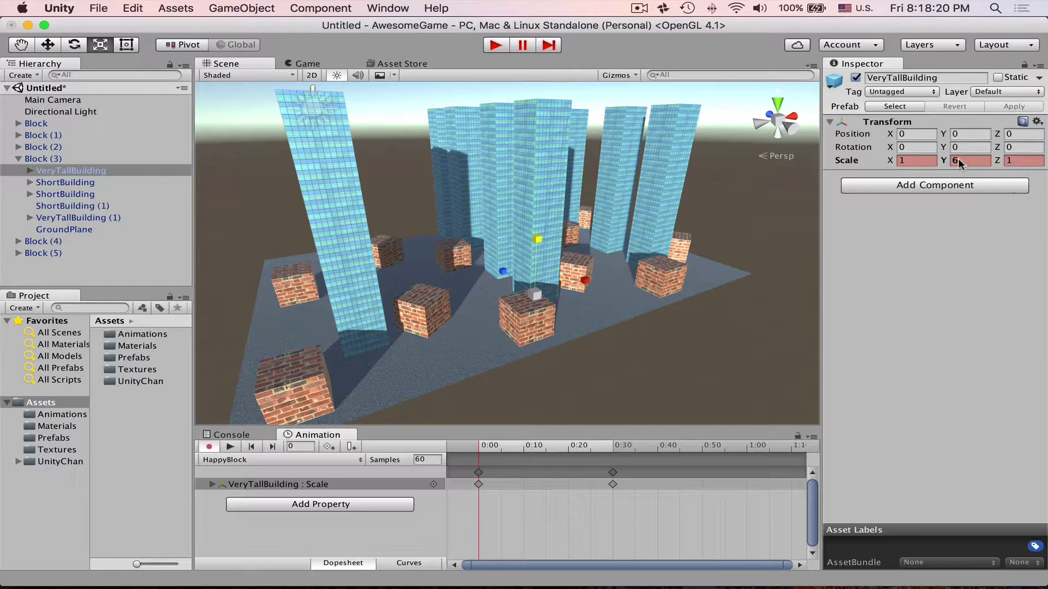
{"action": "left_click", "coordinate": [607, 450]}
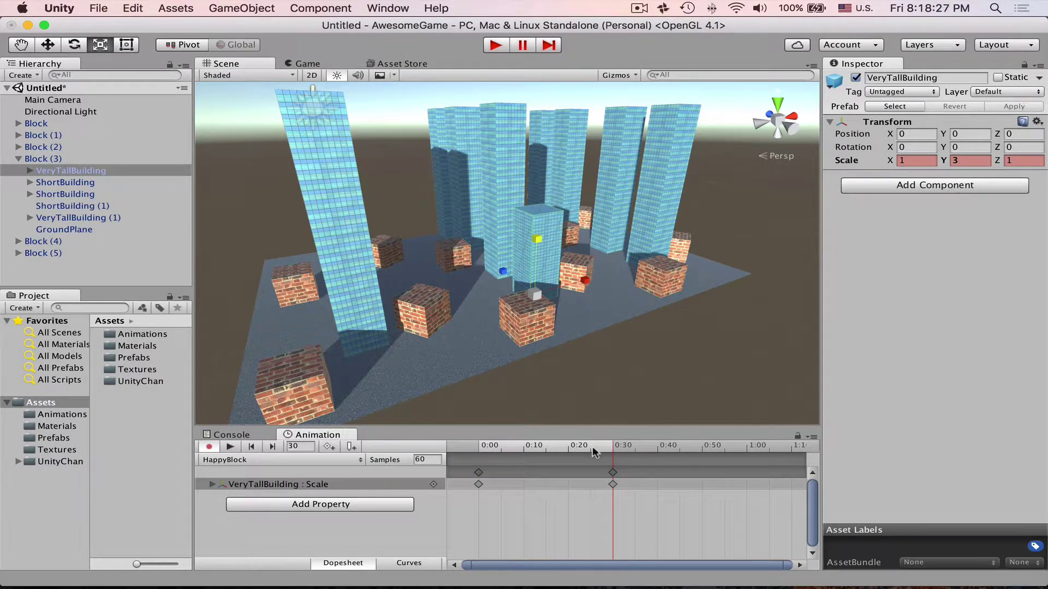
{"action": "left_click_drag", "start_coordinate": [592, 446], "coordinate": [650, 457]}
{"action": "left_click_drag", "start_coordinate": [726, 458], "coordinate": [747, 457]}
{"action": "type", "text": "6"}
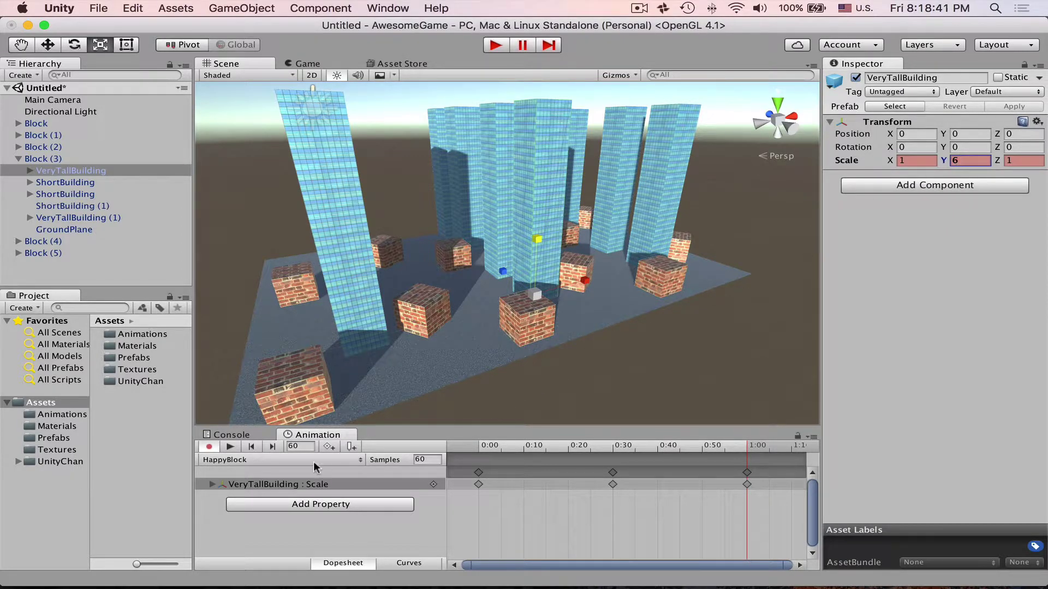
{"action": "left_click", "coordinate": [230, 446]}
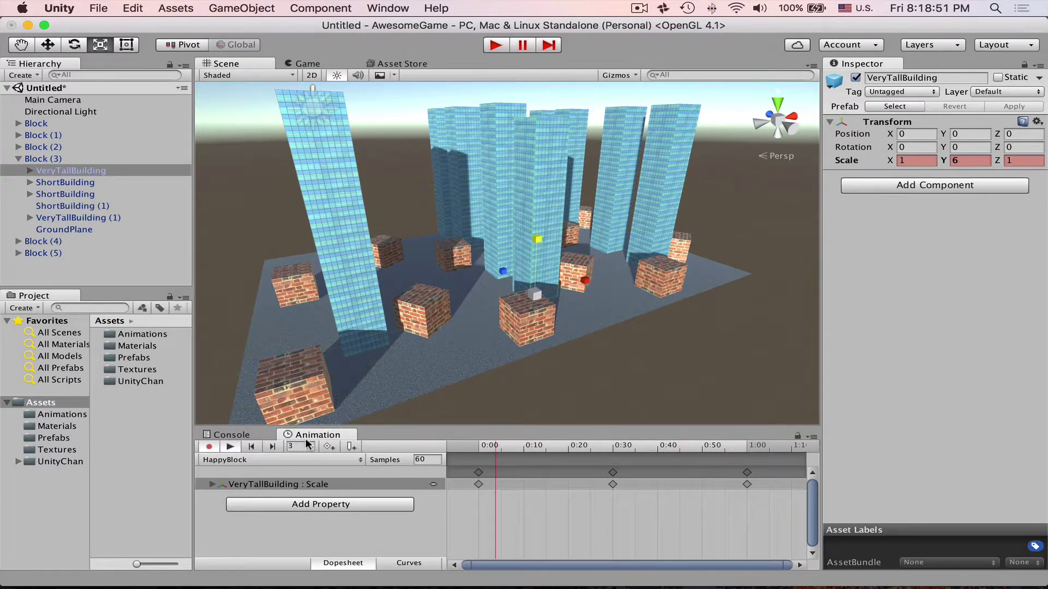
{"action": "left_click", "coordinate": [238, 449]}
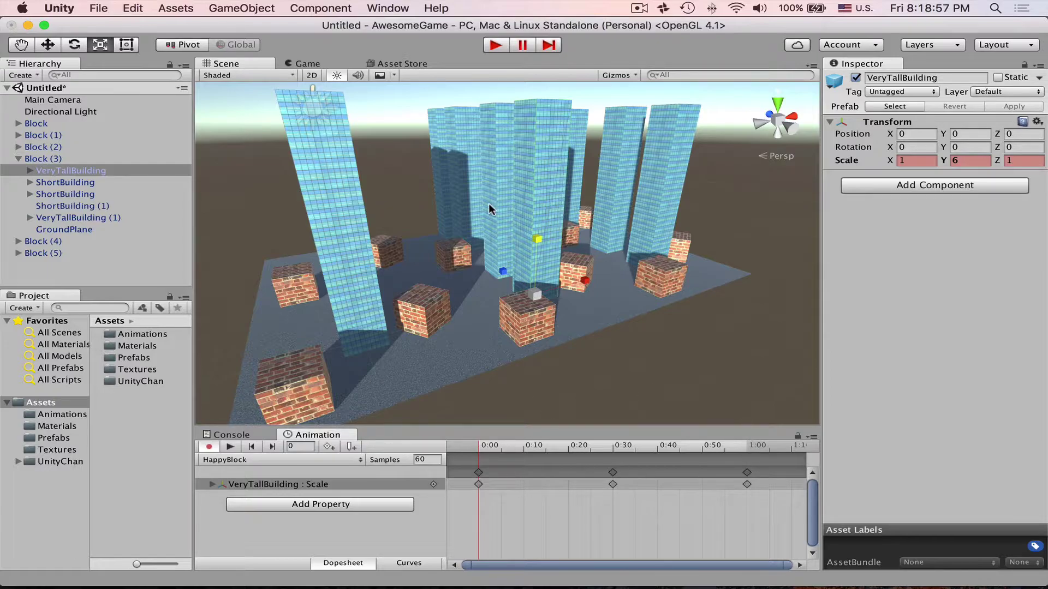
Step: Stop recording, check that Block (2) has no animator, and return to Block (3)
{"action": "left_click", "coordinate": [208, 448]}
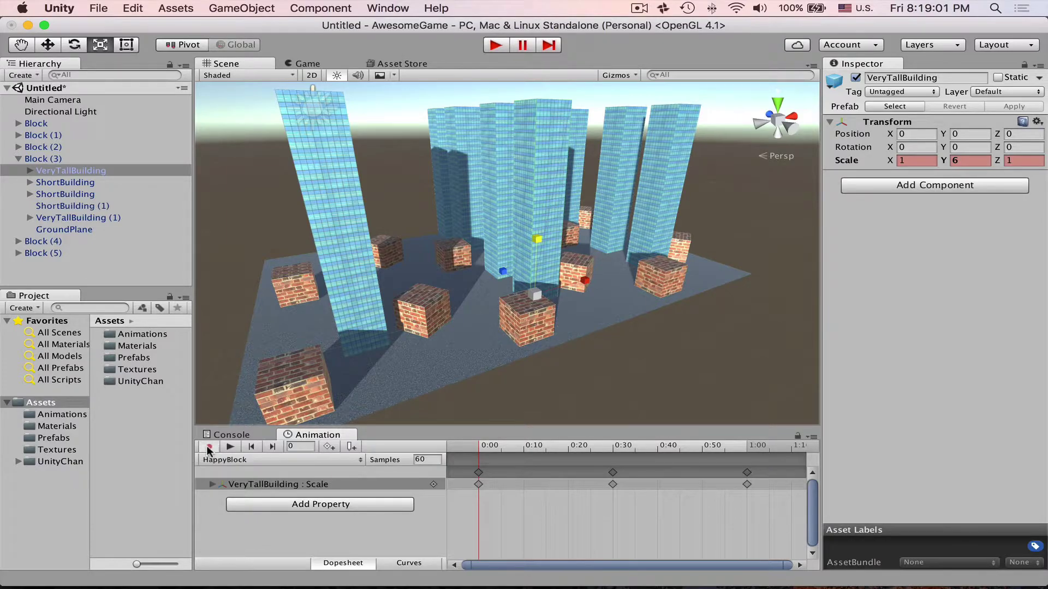
{"action": "left_click", "coordinate": [39, 160]}
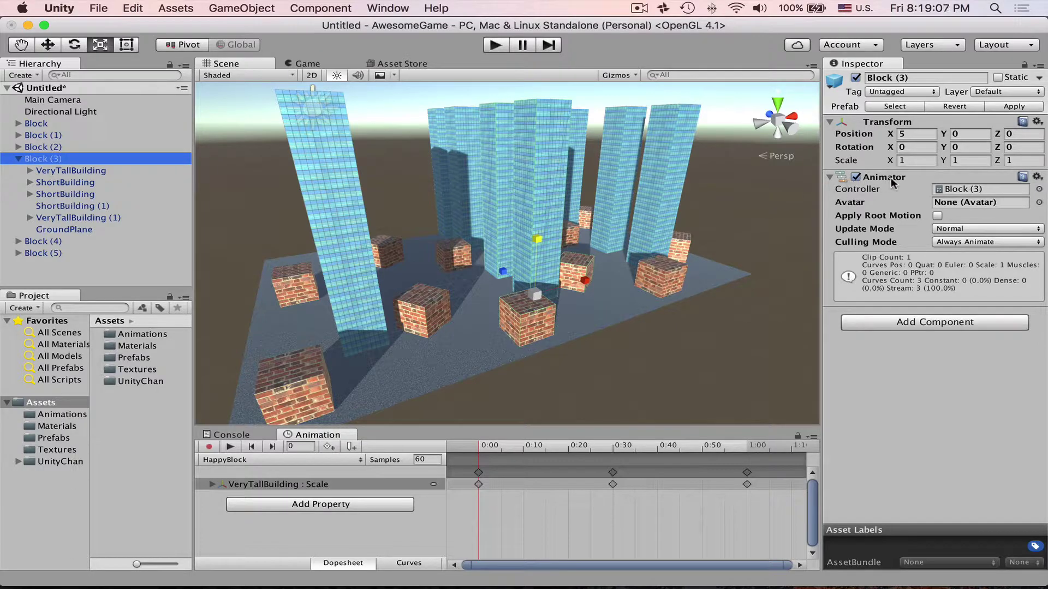
{"action": "left_click", "coordinate": [44, 147]}
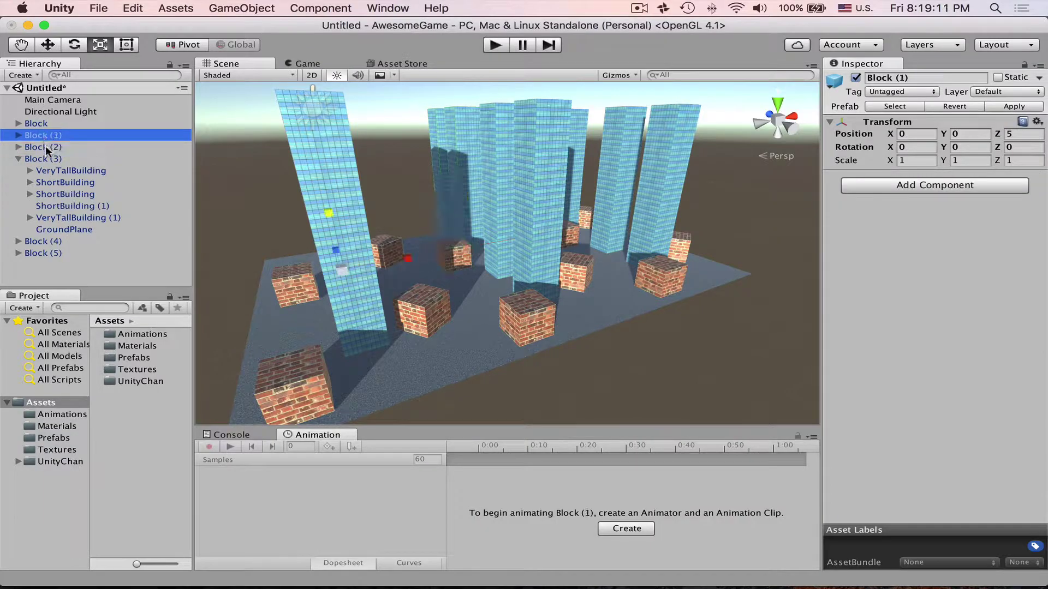
{"action": "left_click", "coordinate": [46, 159]}
{"action": "left_click", "coordinate": [19, 159]}
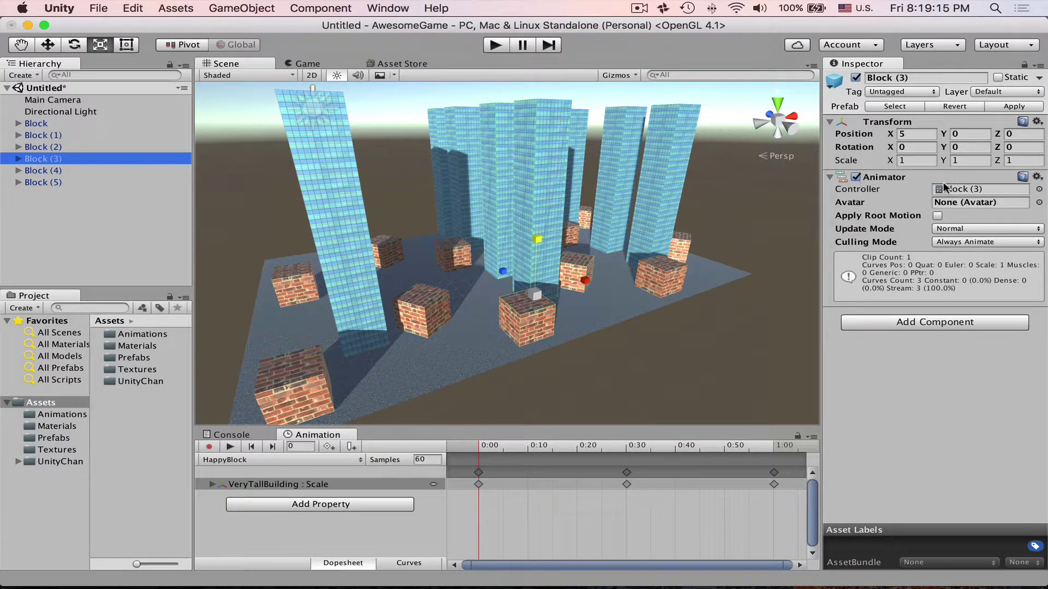
Step: Ping Block (3)'s animator controller in the Animations folder and list the animation clips
{"action": "left_click", "coordinate": [970, 190]}
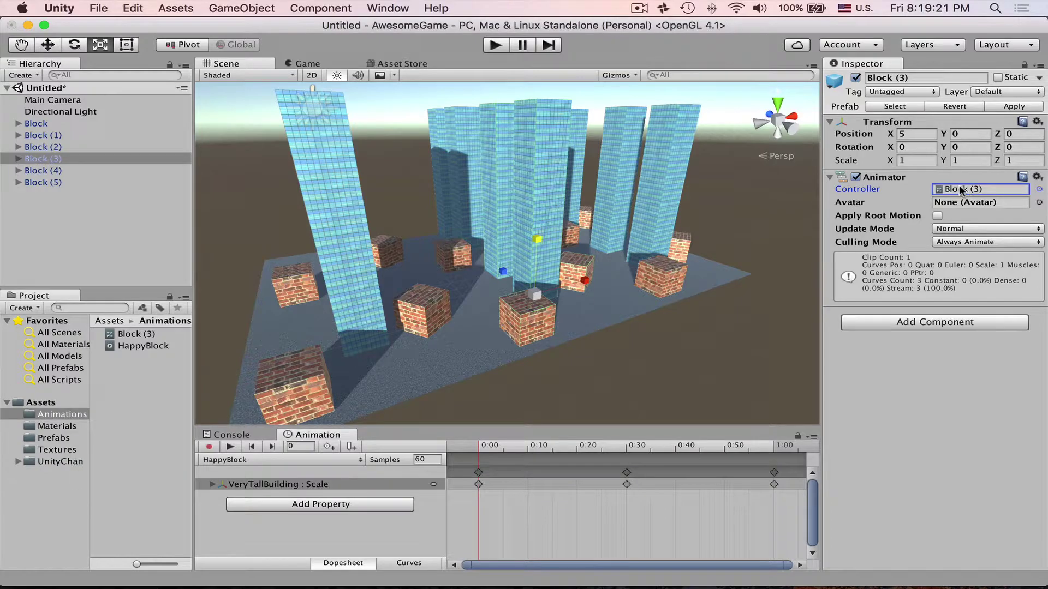
{"action": "left_click", "coordinate": [962, 191]}
{"action": "left_click", "coordinate": [360, 461]}
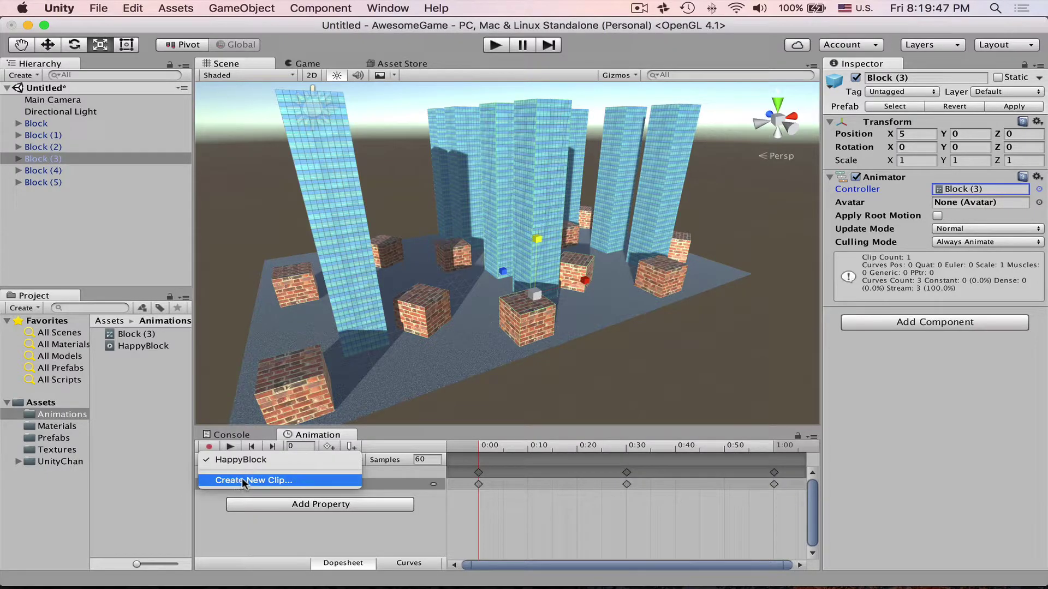
Step: Close the clip list and scrub the timeline to preview the tall building scaling
{"action": "left_click", "coordinate": [483, 444]}
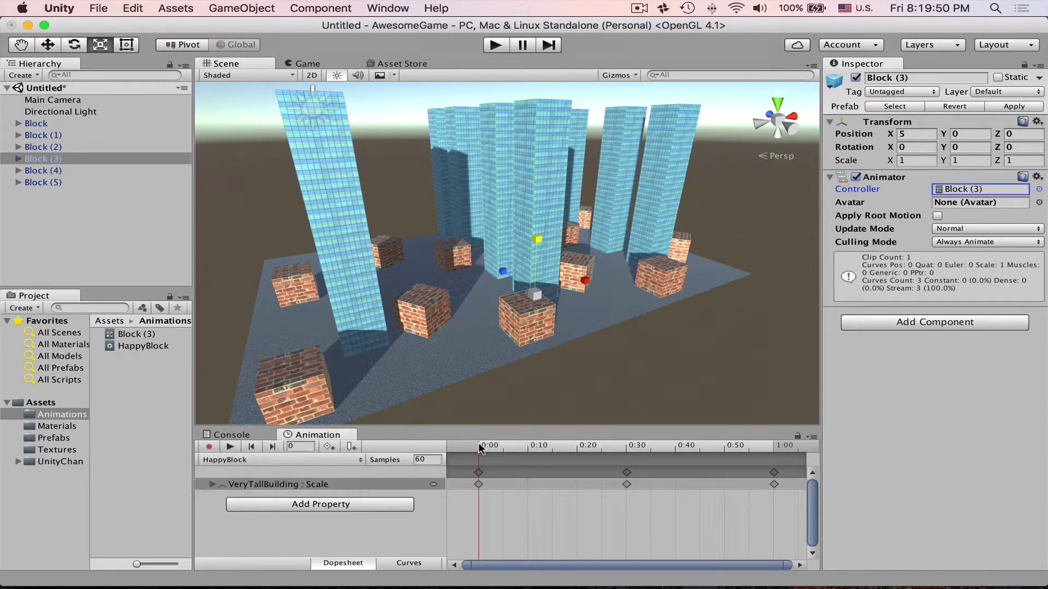
{"action": "left_click", "coordinate": [499, 446]}
{"action": "left_click_drag", "start_coordinate": [513, 447], "coordinate": [581, 451]}
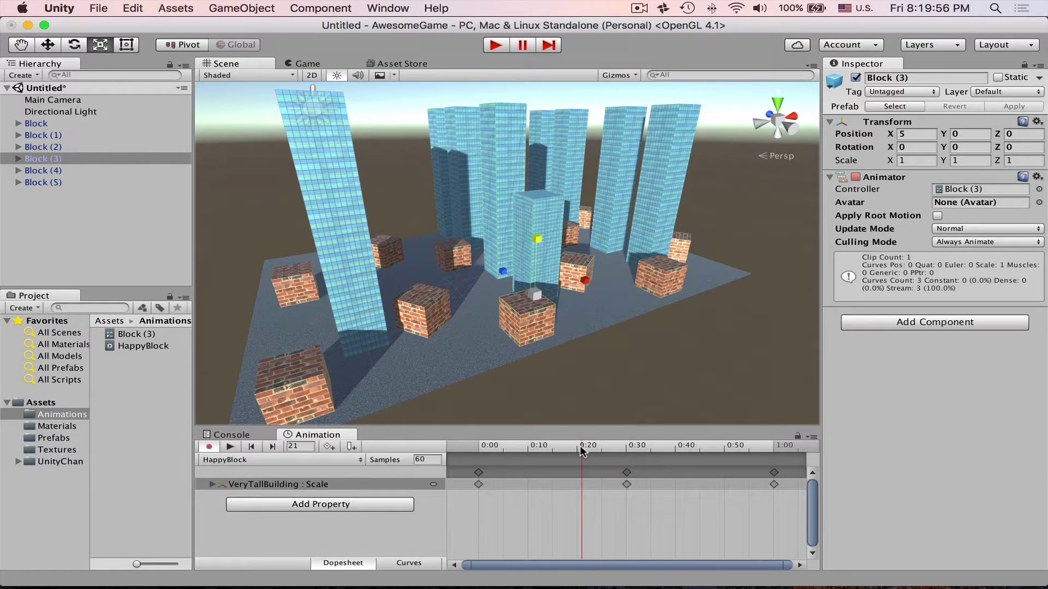
Step: Record a trial position keyframe by moving Block (3), preview it, then undo it
{"action": "left_click", "coordinate": [209, 447]}
{"action": "key", "text": "w"}
{"action": "left_click_drag", "start_coordinate": [533, 299], "coordinate": [500, 321]}
{"action": "left_click_drag", "start_coordinate": [585, 457], "coordinate": [523, 453]}
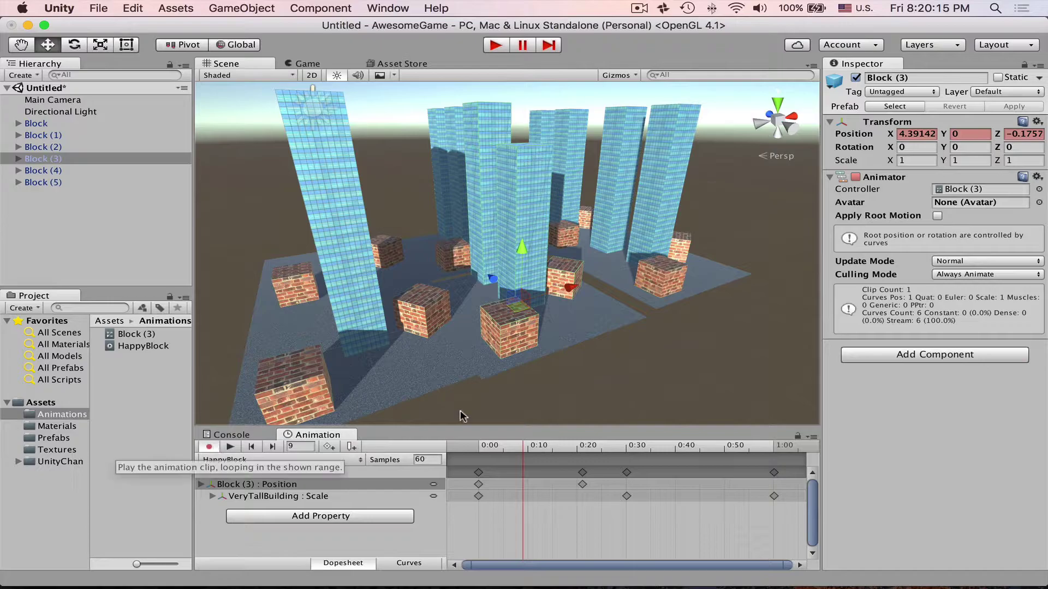
{"action": "key", "text": "super+BackSpace"}
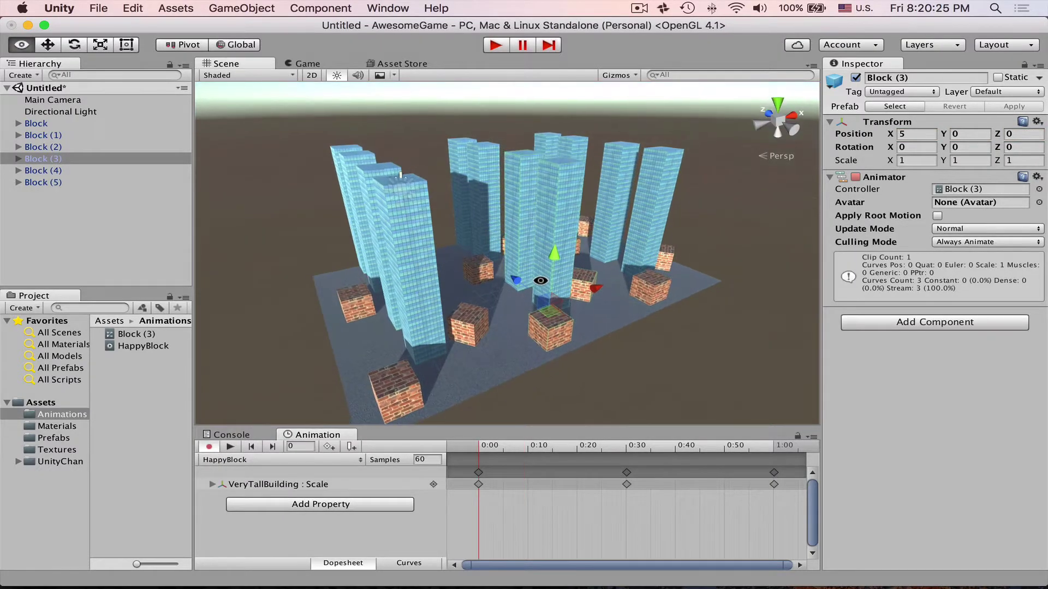
{"action": "left_click_drag", "start_coordinate": [589, 309], "coordinate": [612, 310], "text": "alt"}
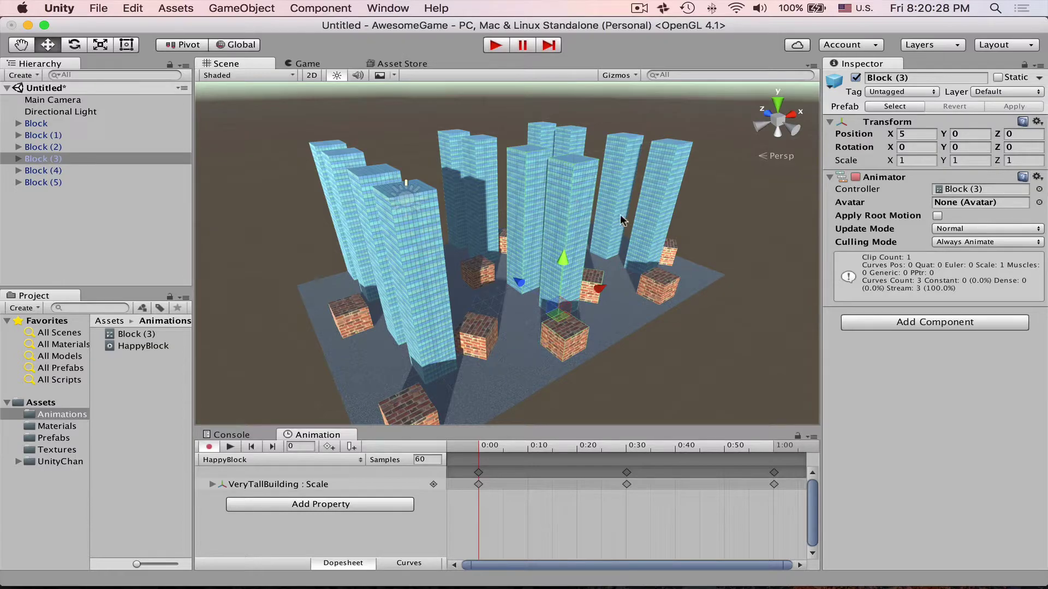
Step: Leave recording mode and apply Block (3)'s changes to the Block prefab
{"action": "left_click", "coordinate": [209, 446]}
{"action": "left_click", "coordinate": [47, 159]}
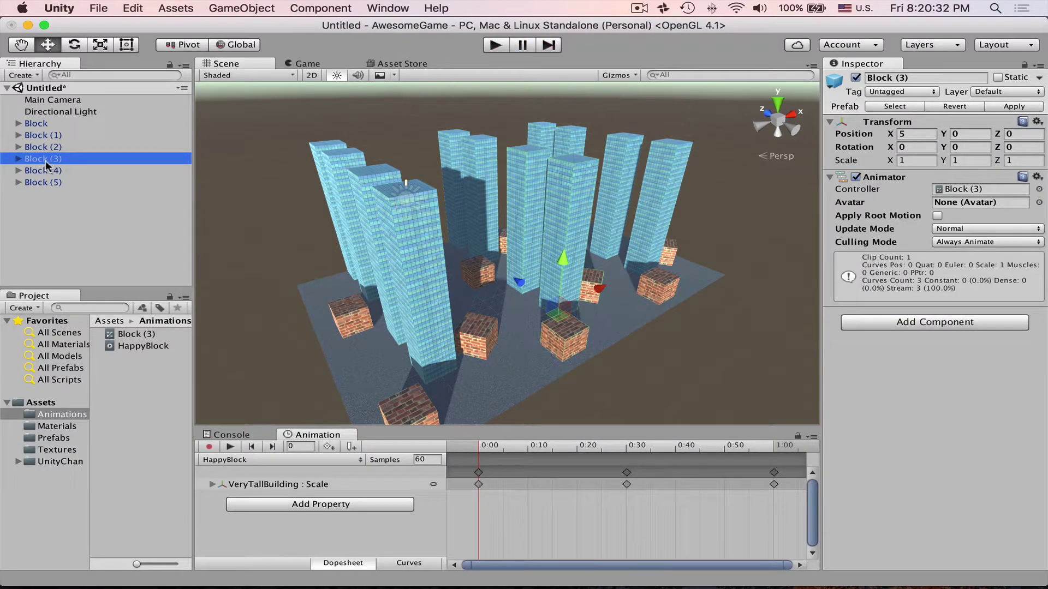
{"action": "left_click", "coordinate": [1015, 108]}
Step: Check that Blocks (4), (5), (2), Block and (1) now carry the Block (3) animator
{"action": "left_click", "coordinate": [663, 158]}
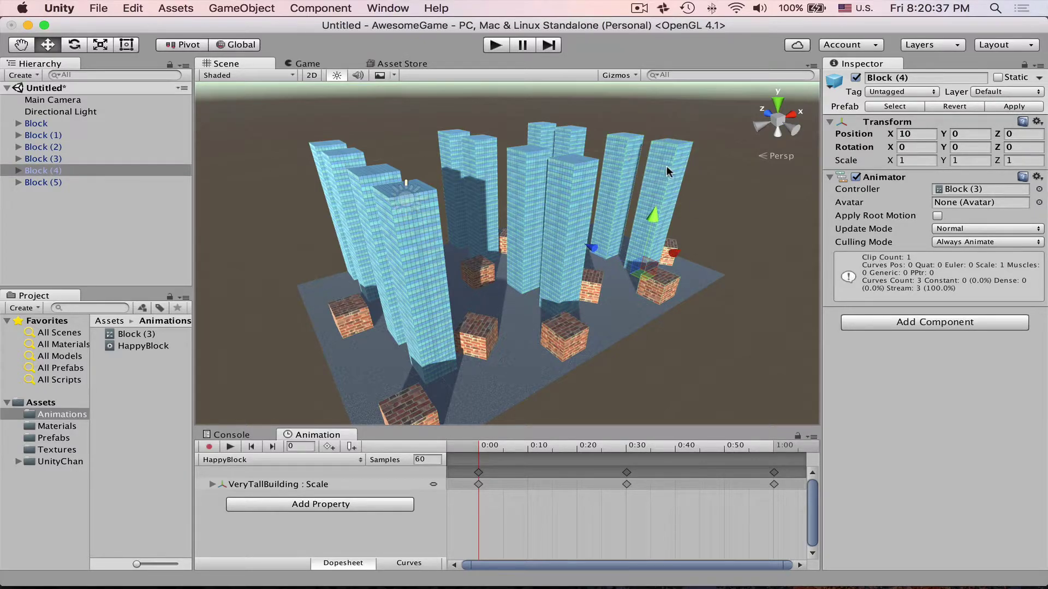
{"action": "left_click", "coordinate": [560, 143]}
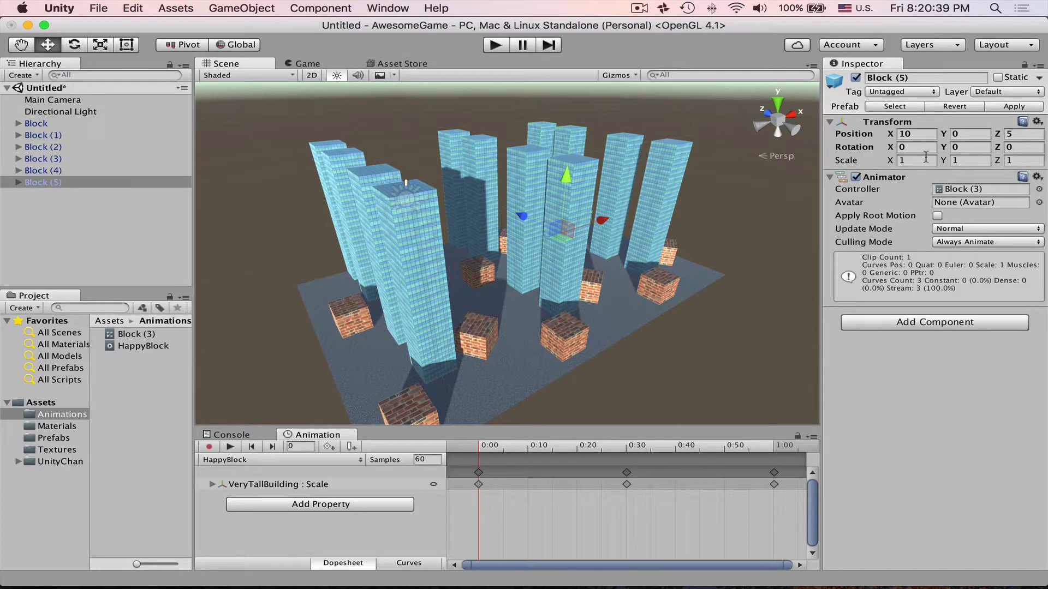
{"action": "left_click", "coordinate": [463, 176]}
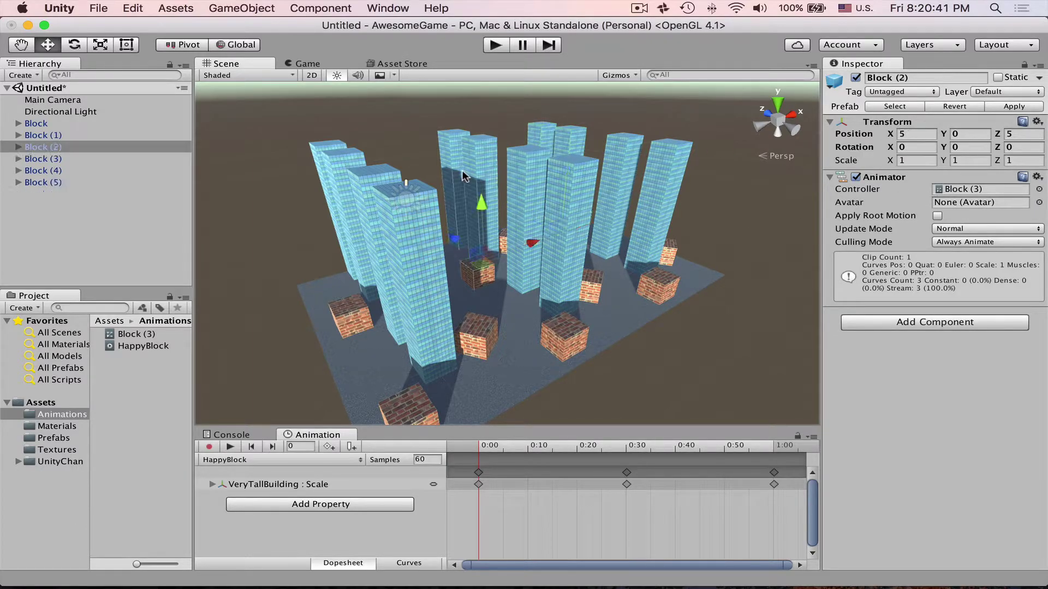
{"action": "left_click", "coordinate": [355, 184]}
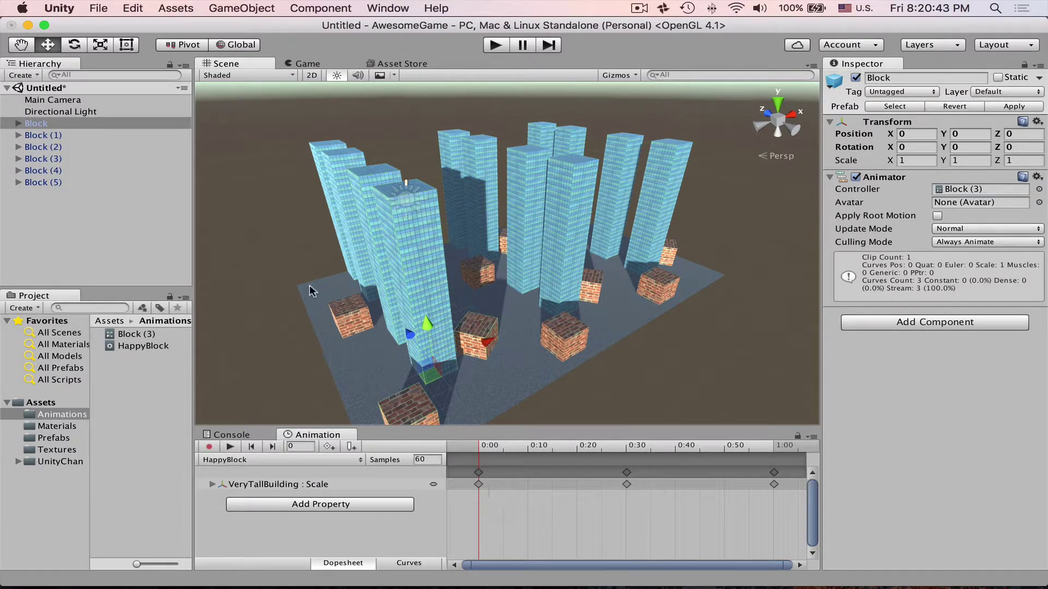
{"action": "left_click", "coordinate": [334, 158]}
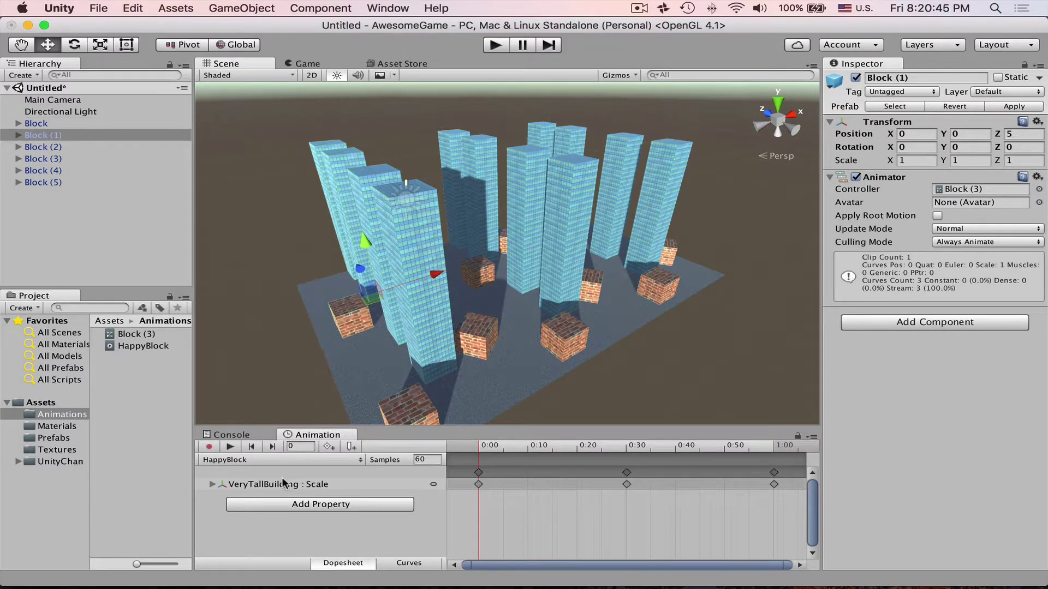
{"action": "left_click", "coordinate": [553, 244]}
{"action": "left_click", "coordinate": [676, 201]}
{"action": "left_click_drag", "start_coordinate": [655, 238], "coordinate": [537, 246], "text": "alt"}
{"action": "left_click", "coordinate": [538, 245]}
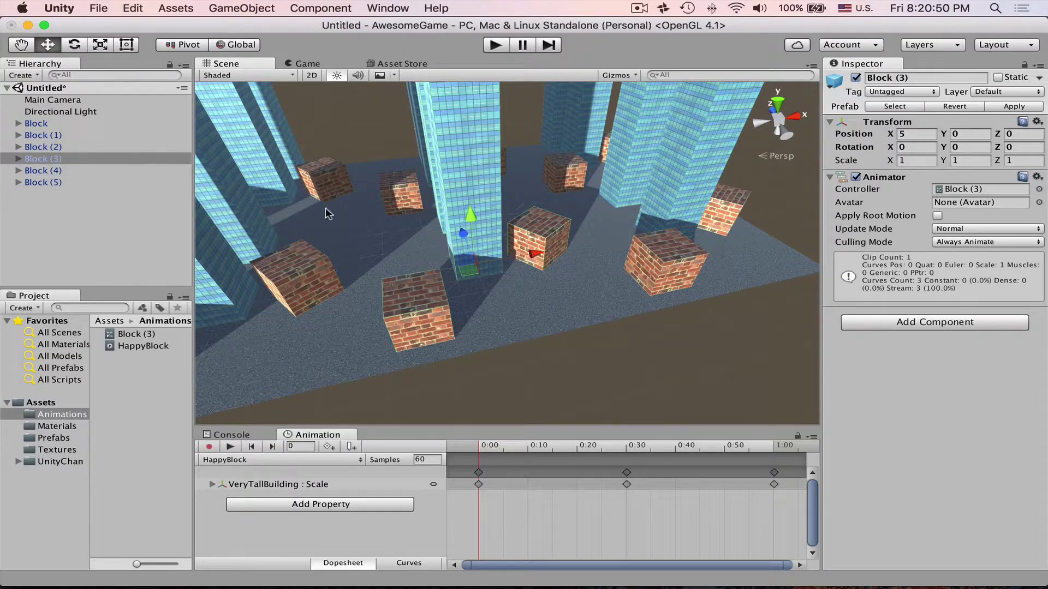
Step: Expand Block (3) and ShortBuilding, then drag the brick Cube directly under Block (3)
{"action": "left_click", "coordinate": [19, 159]}
{"action": "left_click", "coordinate": [555, 229]}
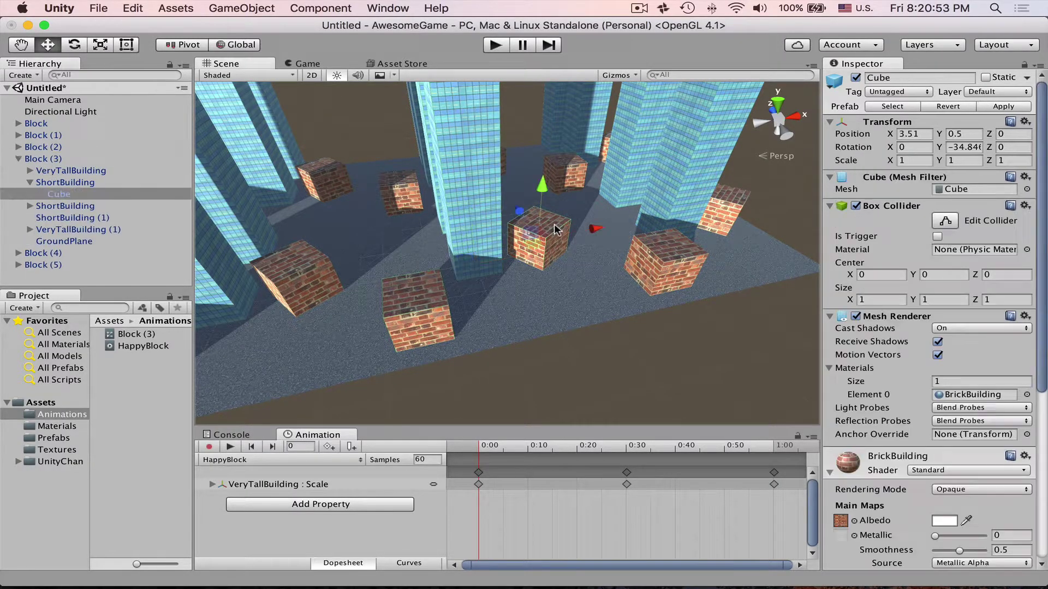
{"action": "left_click", "coordinate": [80, 182]}
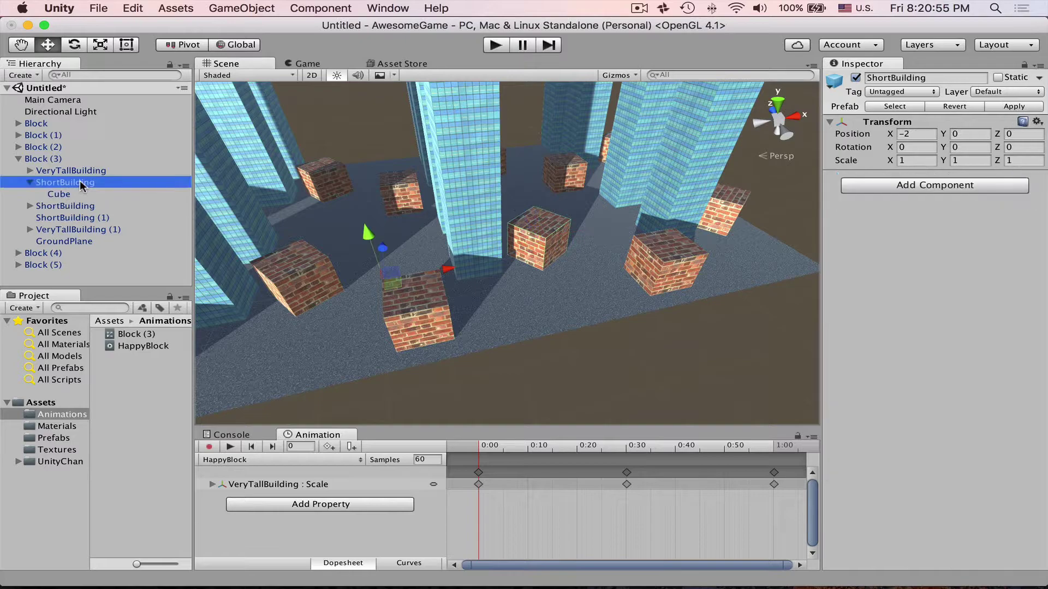
{"action": "left_click", "coordinate": [27, 181]}
{"action": "left_click", "coordinate": [30, 183]}
{"action": "left_click_drag", "start_coordinate": [57, 195], "coordinate": [50, 178]}
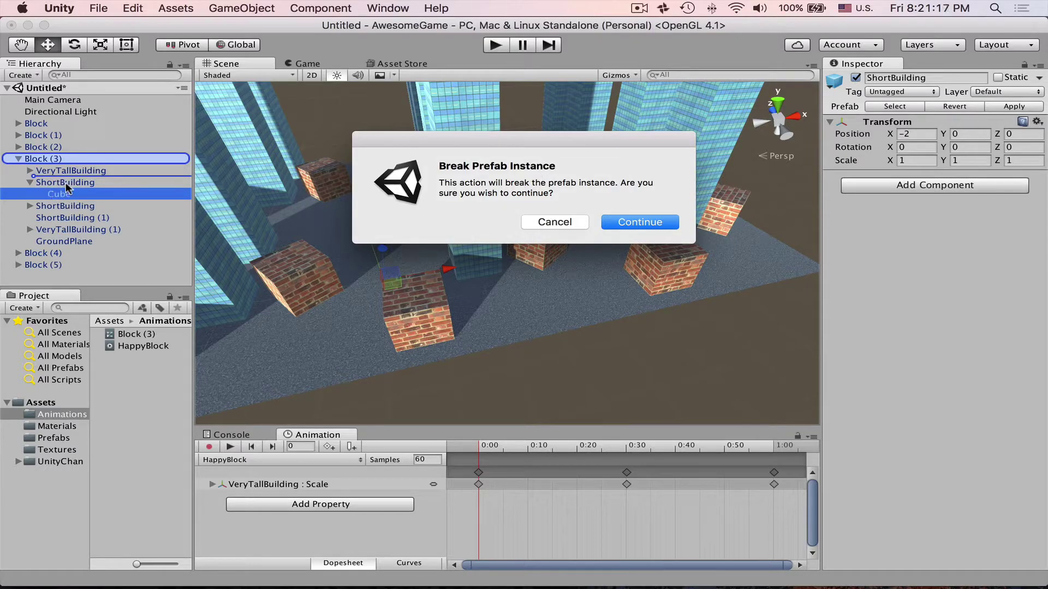
Step: Confirm breaking the prefab instance and nest ShortBuilding under the Cube
{"action": "left_click", "coordinate": [633, 223]}
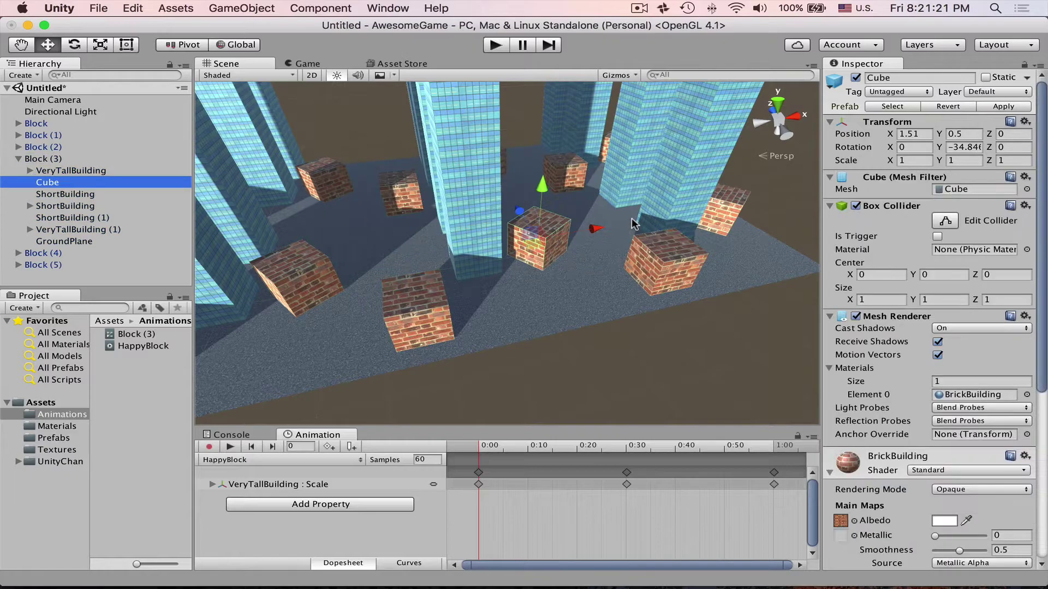
{"action": "left_click", "coordinate": [58, 196]}
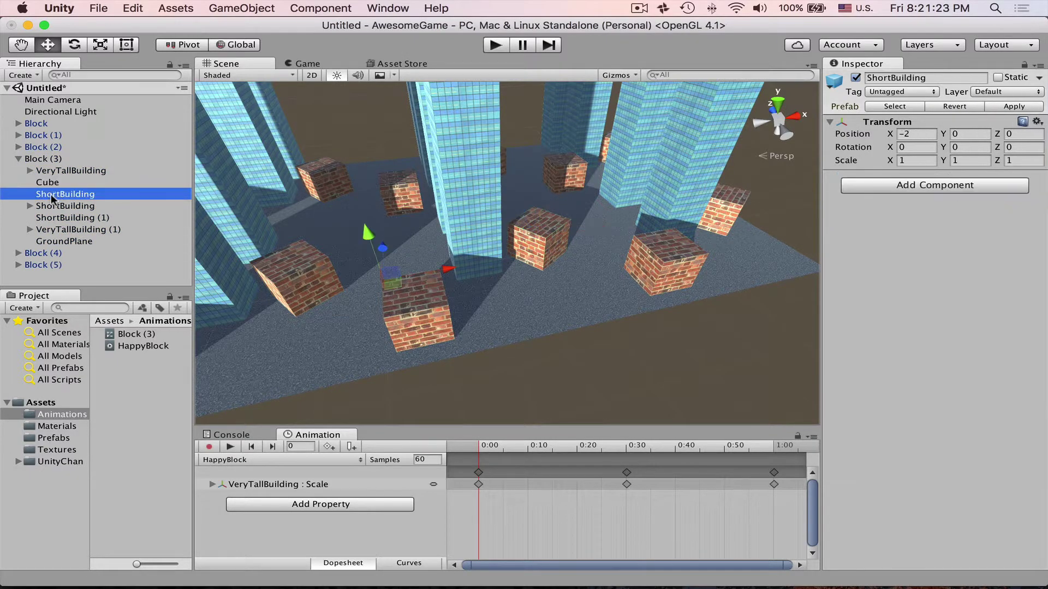
{"action": "left_click_drag", "start_coordinate": [59, 198], "coordinate": [59, 184]}
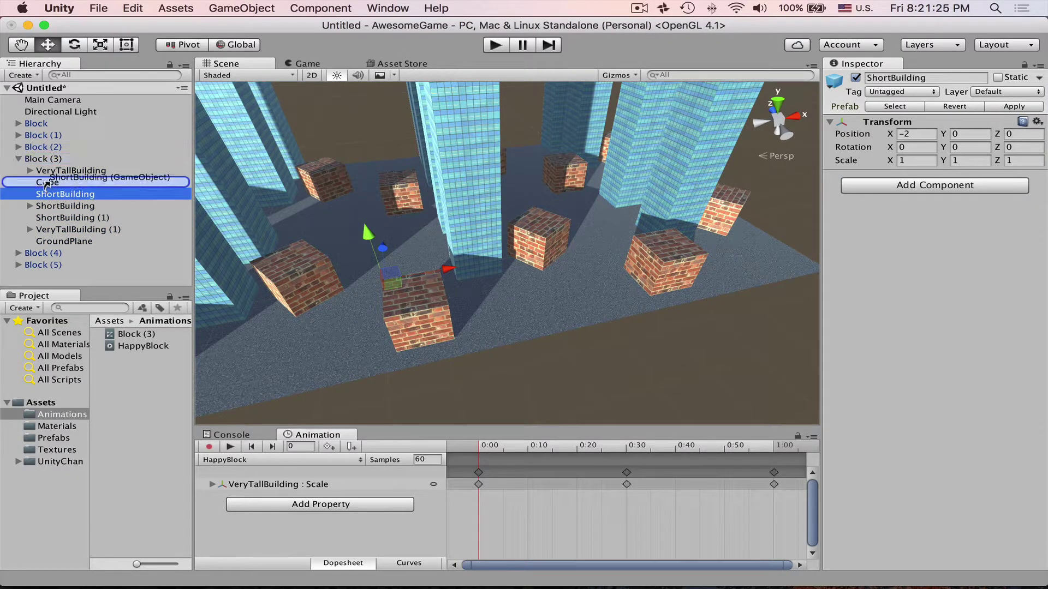
Step: Zero ShortBuilding's X/Y position and Y rotation, then set its Y position to -0.5
{"action": "left_click", "coordinate": [924, 135]}
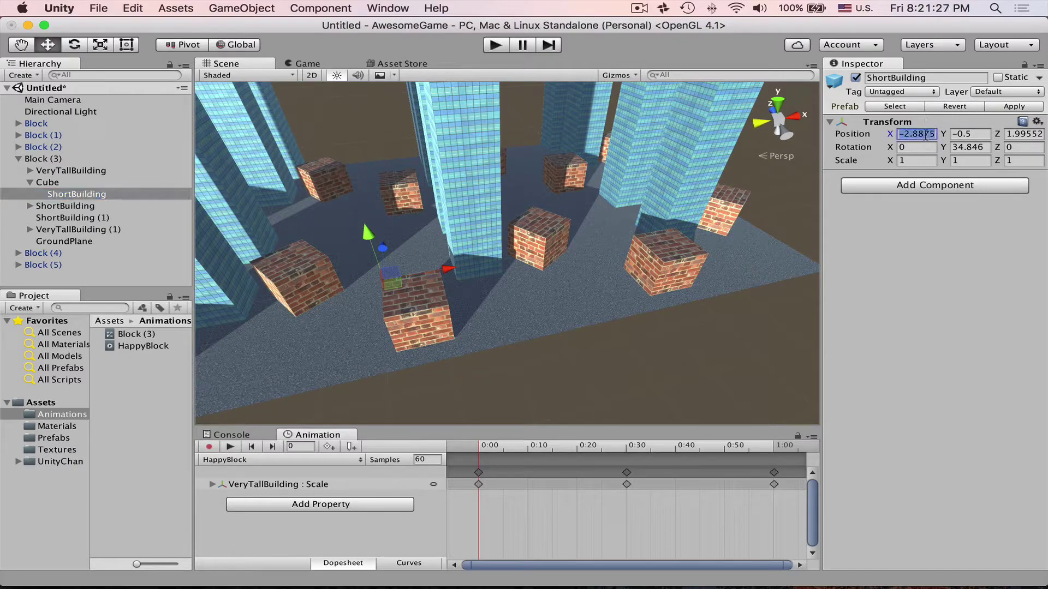
{"action": "type", "text": "0"}
{"action": "key", "text": "Tab"}
{"action": "type", "text": "0"}
{"action": "key", "text": "Tab"}
{"action": "type", "text": "0"}
{"action": "left_click", "coordinate": [968, 147]}
{"action": "type", "text": "0"}
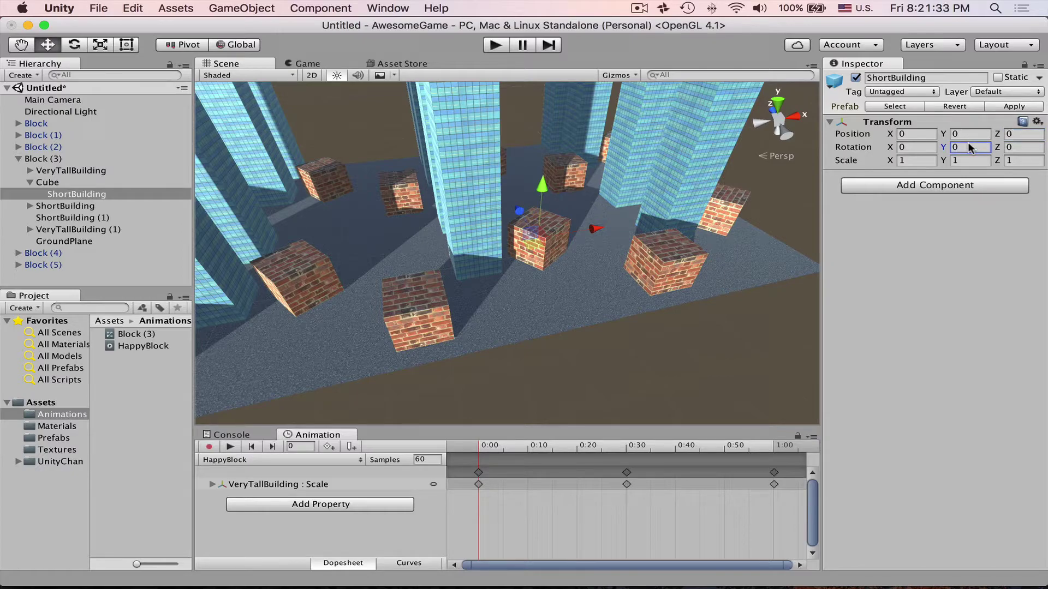
{"action": "left_click_drag", "start_coordinate": [596, 304], "coordinate": [569, 239], "text": "alt"}
{"action": "scroll", "coordinate": [568, 240], "scroll_direction": "up", "scroll_amount": 5}
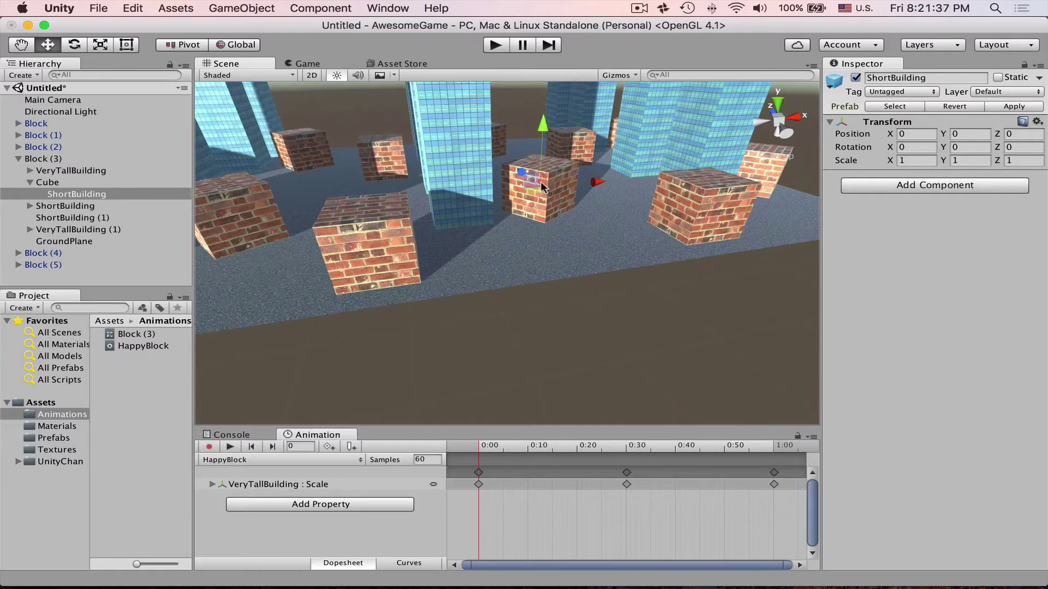
{"action": "left_click", "coordinate": [956, 135]}
{"action": "type", "text": "-0.5"}
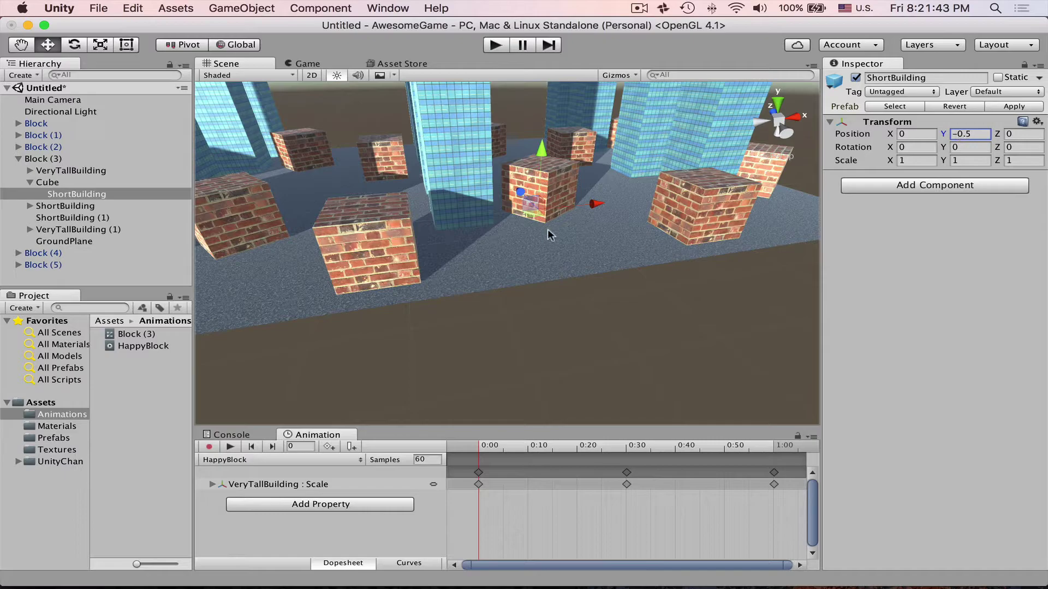
Step: Move ShortBuilding under Block (3), zero the Cube's Y rotation and make it ShortBuilding's child
{"action": "left_click_drag", "start_coordinate": [61, 192], "coordinate": [55, 177]}
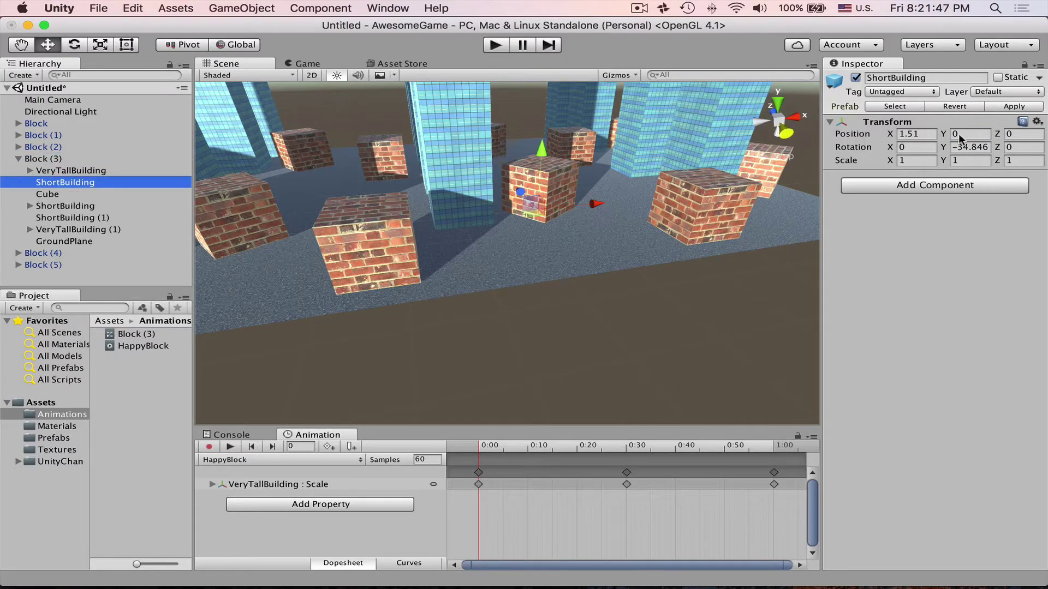
{"action": "left_click", "coordinate": [969, 147]}
{"action": "type", "text": "0"}
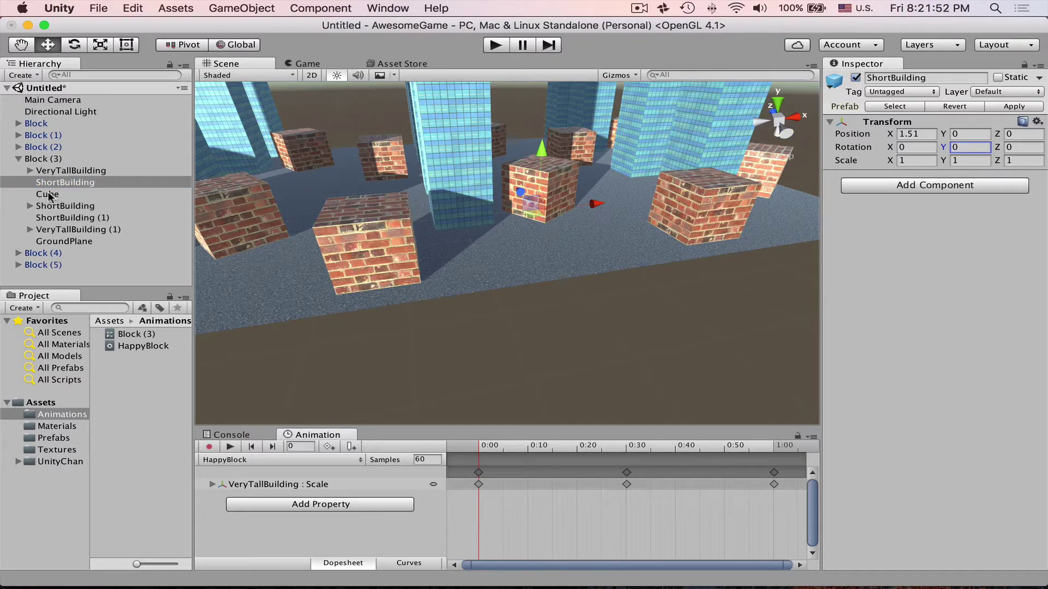
{"action": "left_click_drag", "start_coordinate": [53, 194], "coordinate": [62, 182]}
{"action": "left_click", "coordinate": [66, 183]}
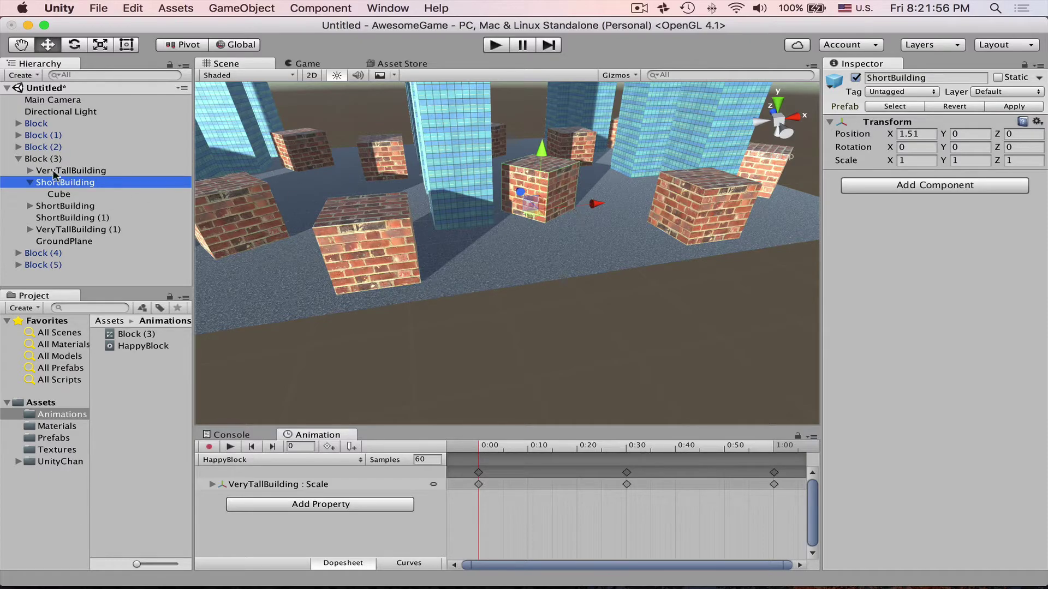
{"action": "left_click", "coordinate": [38, 159]}
Step: Apply Block (3)'s changes to its prefab and check another city block for the update
{"action": "left_click", "coordinate": [1013, 106]}
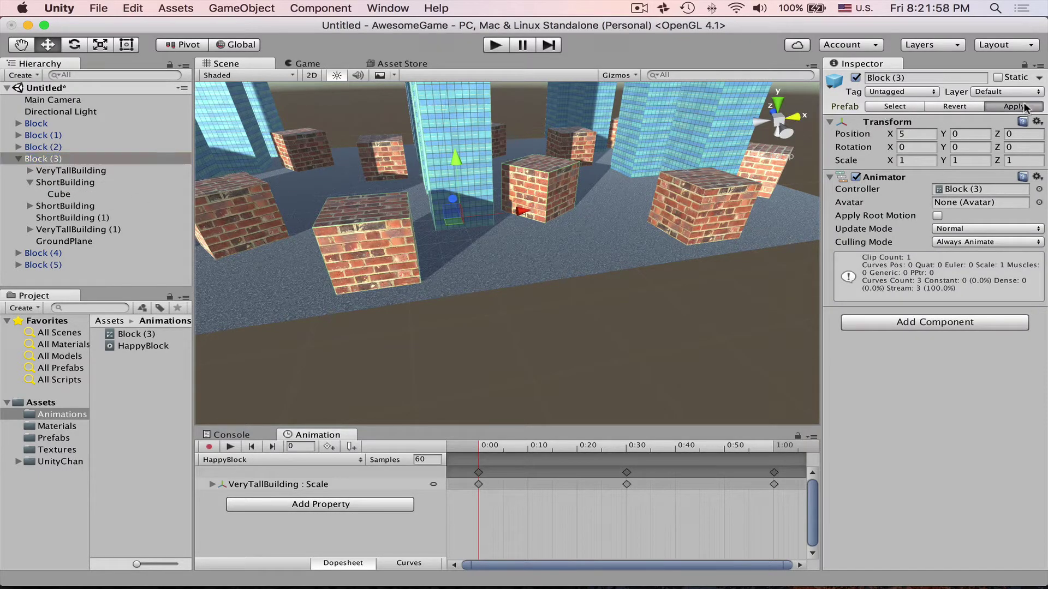
{"action": "scroll", "coordinate": [767, 158], "scroll_direction": "down", "scroll_amount": 5}
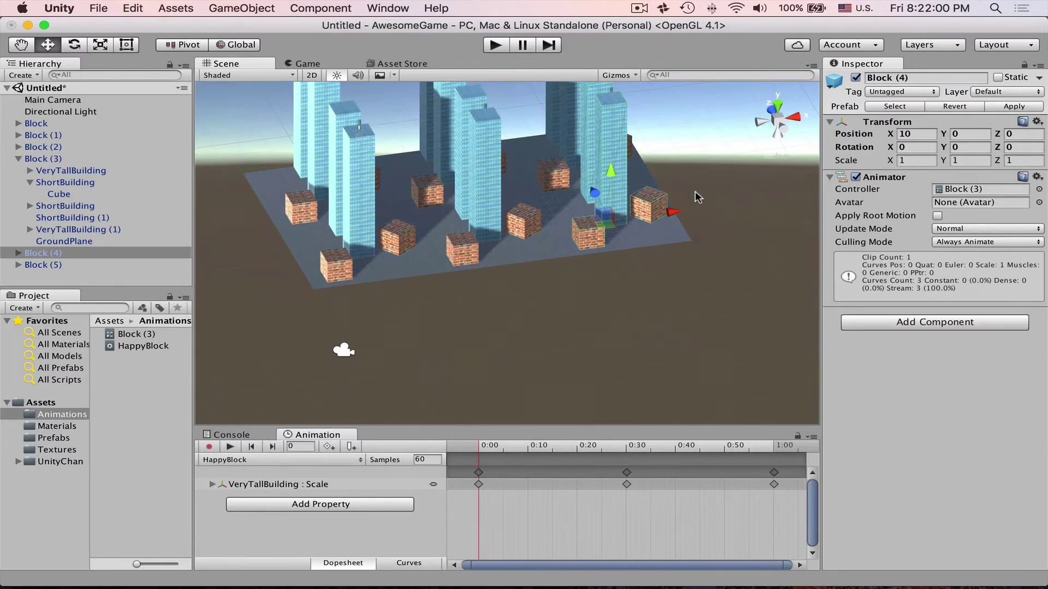
{"action": "left_click", "coordinate": [660, 203]}
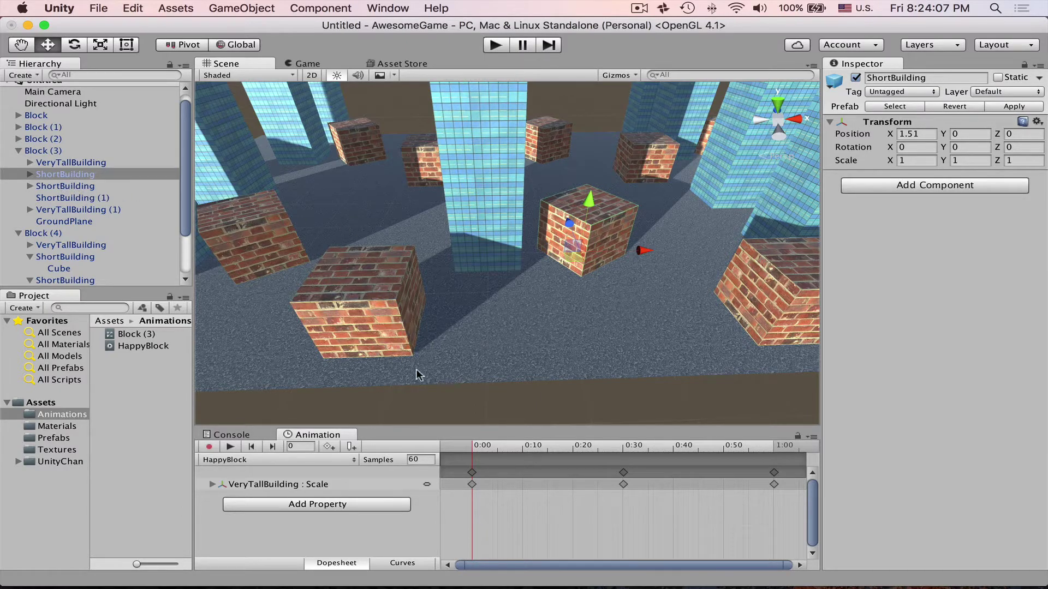
Step: Rename the ShortBuilding holding the cube in Block (3) to JumpingBuilding
{"action": "left_click", "coordinate": [63, 174]}
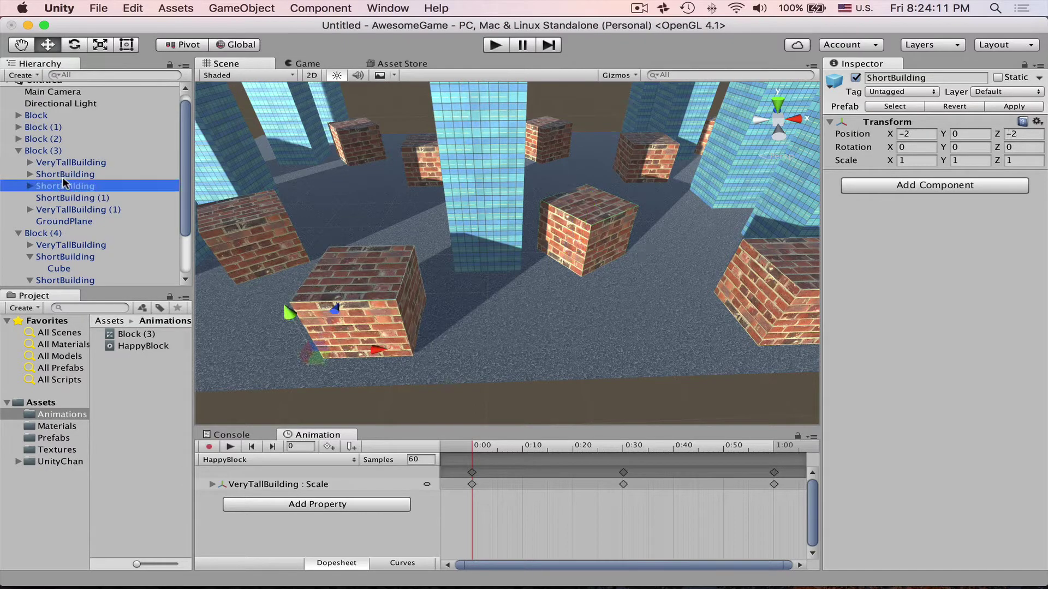
{"action": "left_click", "coordinate": [17, 138]}
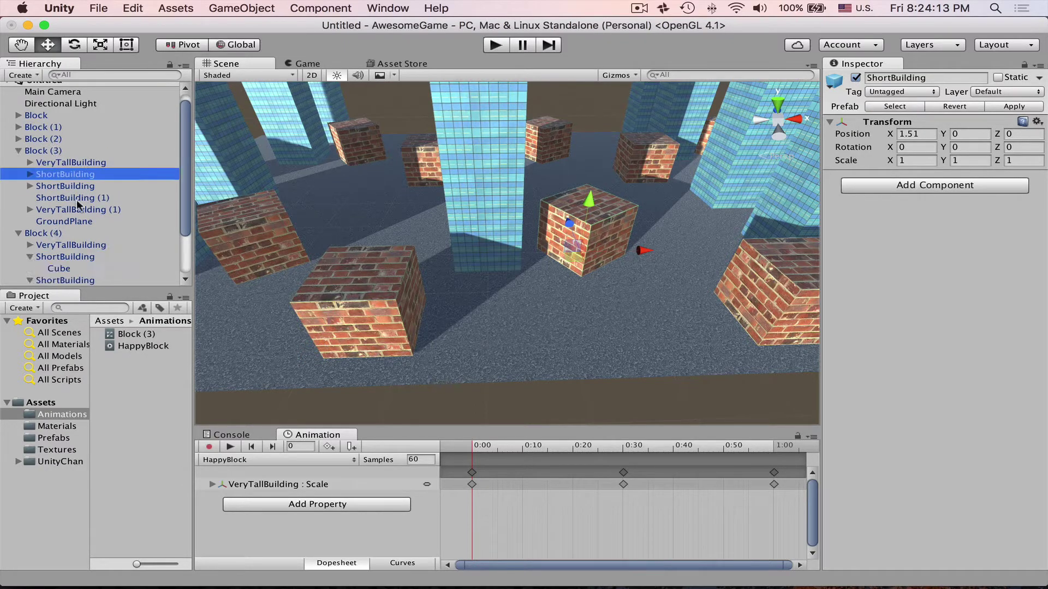
{"action": "left_click", "coordinate": [84, 187]}
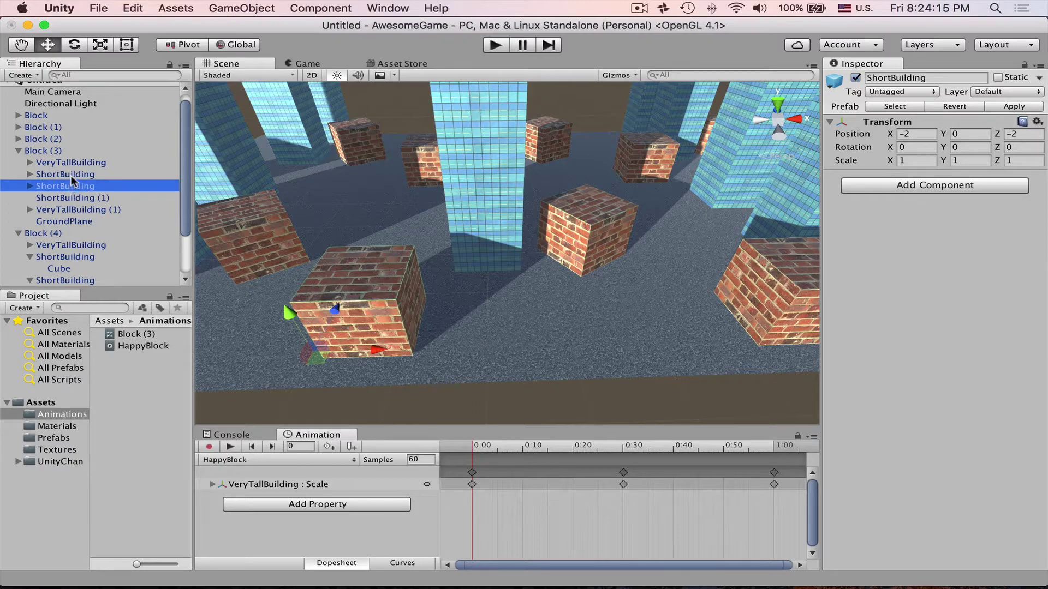
{"action": "left_click", "coordinate": [66, 173]}
{"action": "left_click", "coordinate": [66, 174]}
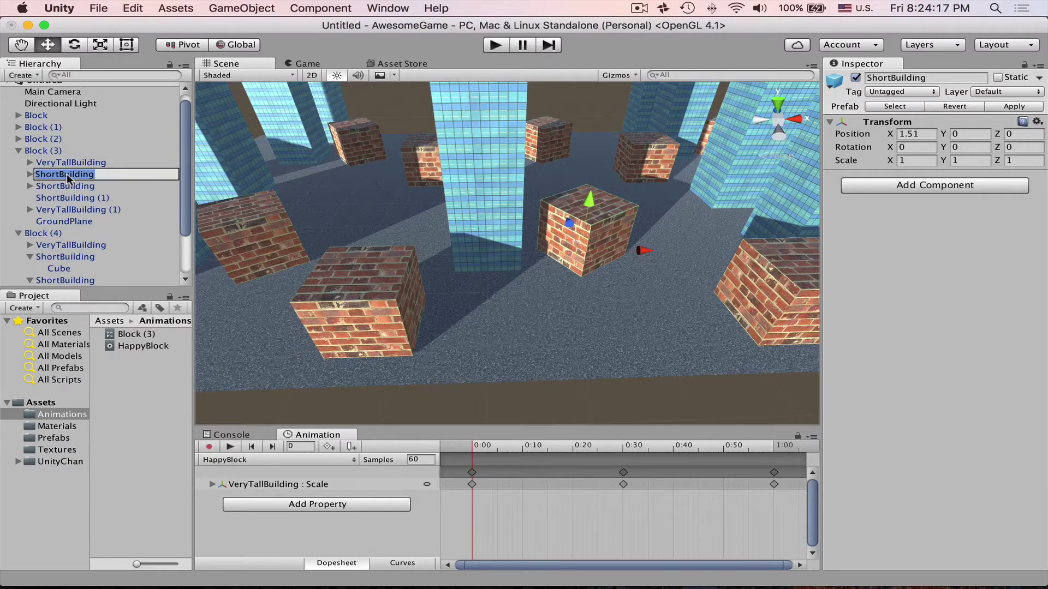
{"action": "type", "text": "J"}
{"action": "type", "text": "umpingBuilding"}
{"action": "key", "text": "Return"}
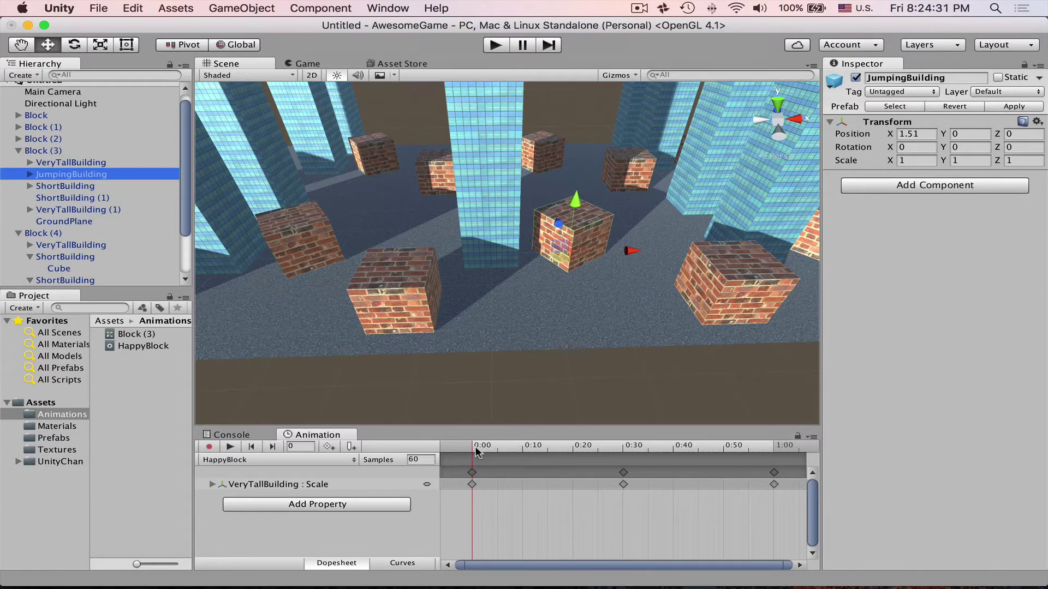
Step: Key JumpingBuilding's Position Y to 0.3 at 0:15 and 0 at 0:30
{"action": "left_click_drag", "start_coordinate": [475, 451], "coordinate": [547, 452]}
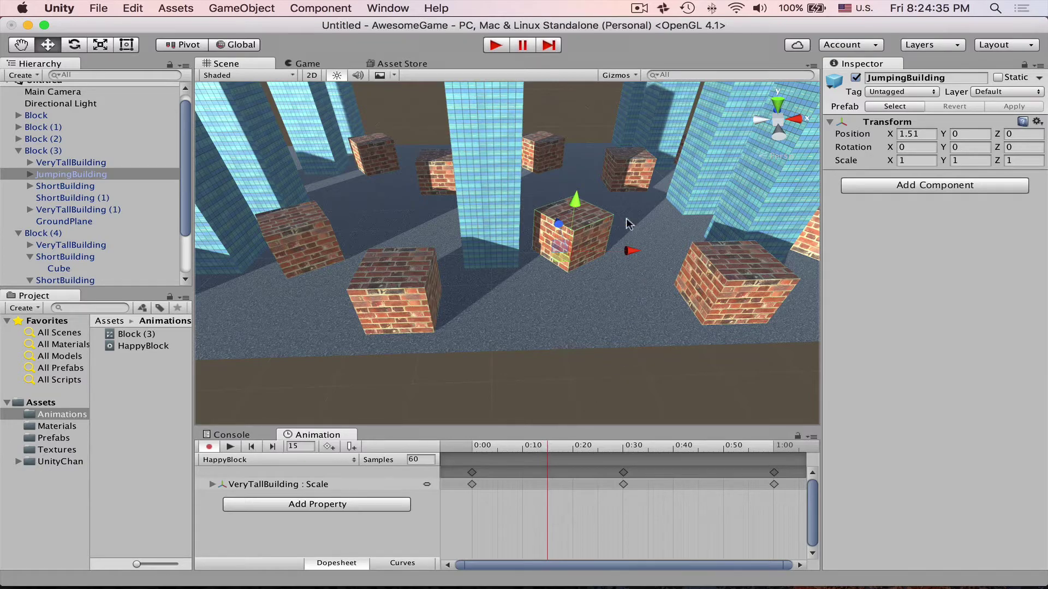
{"action": "left_click_drag", "start_coordinate": [574, 199], "coordinate": [577, 186]}
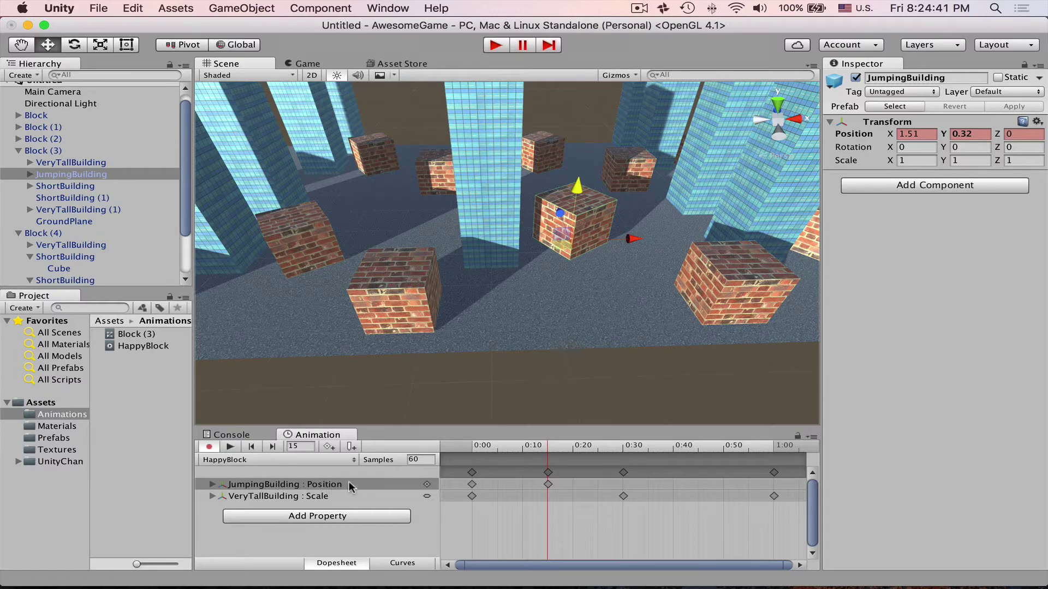
{"action": "left_click", "coordinate": [976, 135]}
{"action": "type", "text": ".3"}
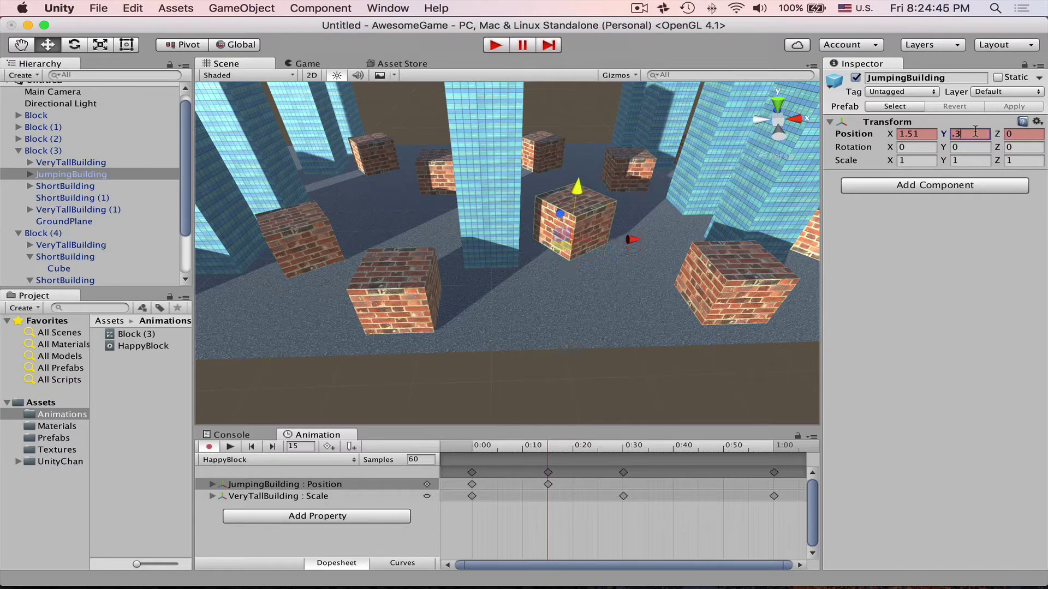
{"action": "left_click", "coordinate": [623, 446]}
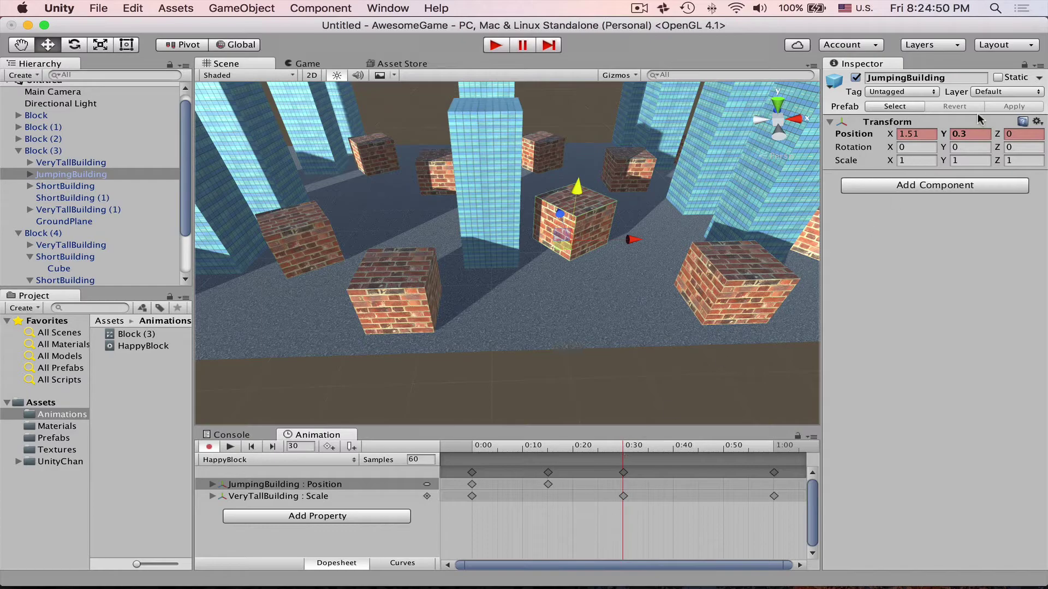
{"action": "left_click", "coordinate": [976, 135]}
{"action": "type", "text": "0"}
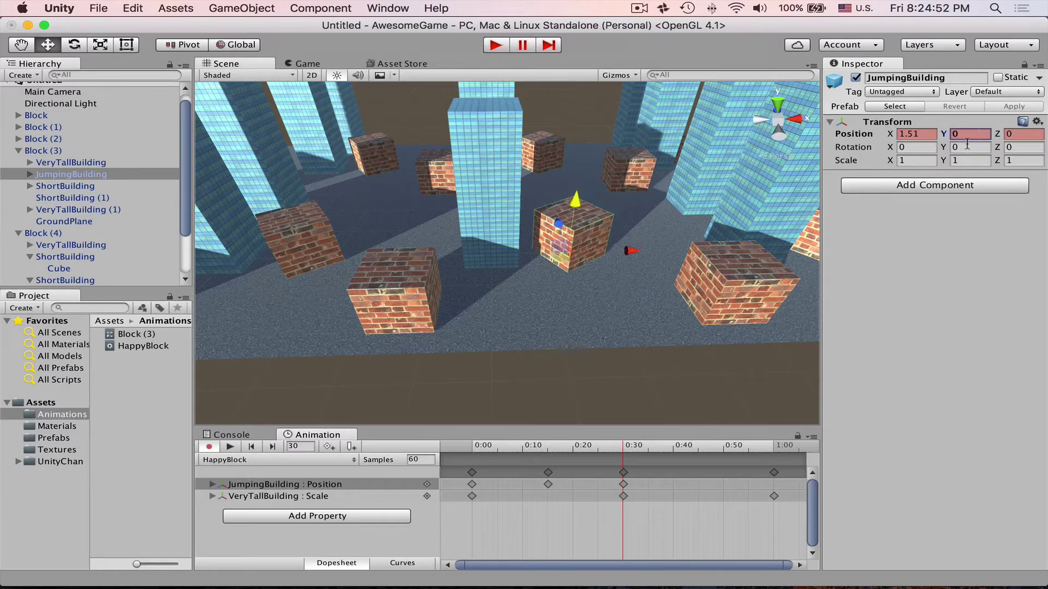
Step: Key Position Y 0.3 at 0:45 and 0 at 1:00, then preview the bounce
{"action": "left_click", "coordinate": [699, 451]}
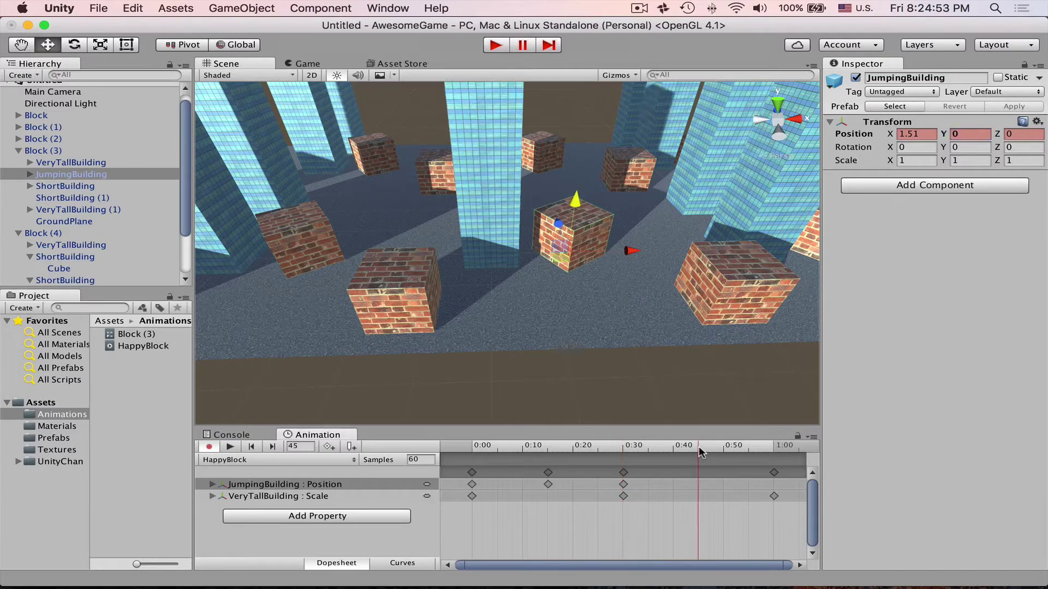
{"action": "left_click", "coordinate": [964, 133]}
{"action": "type", "text": "0.3"}
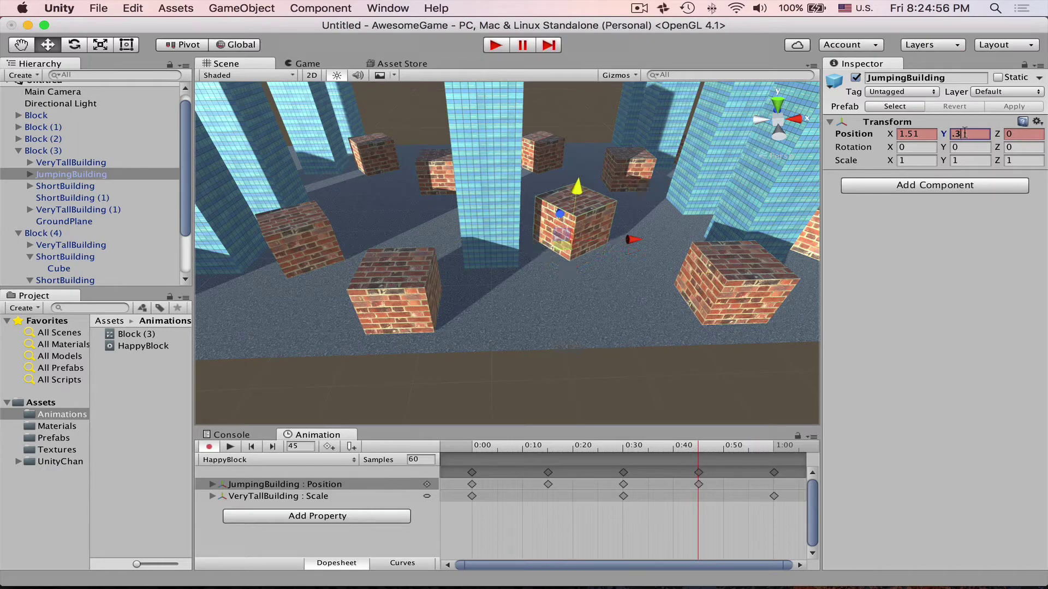
{"action": "left_click", "coordinate": [773, 452]}
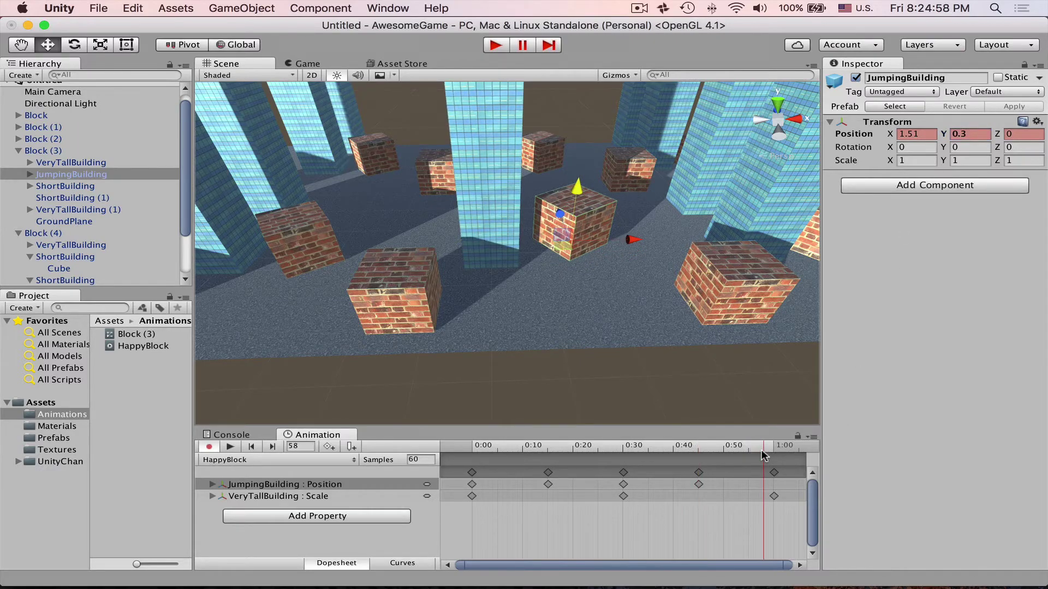
{"action": "left_click", "coordinate": [973, 133]}
{"action": "type", "text": "0"}
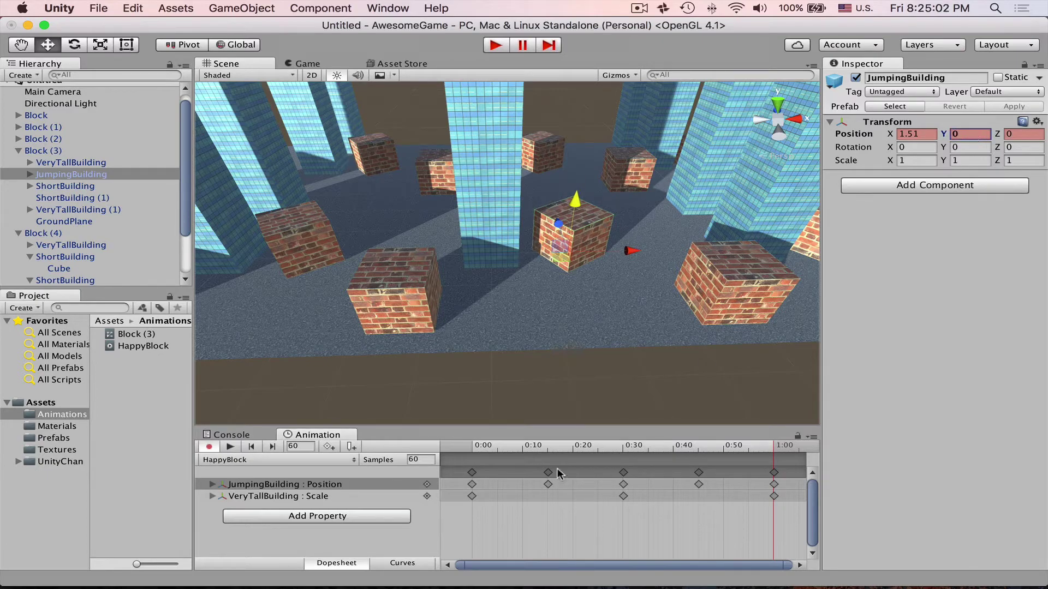
{"action": "left_click_drag", "start_coordinate": [548, 448], "coordinate": [768, 447]}
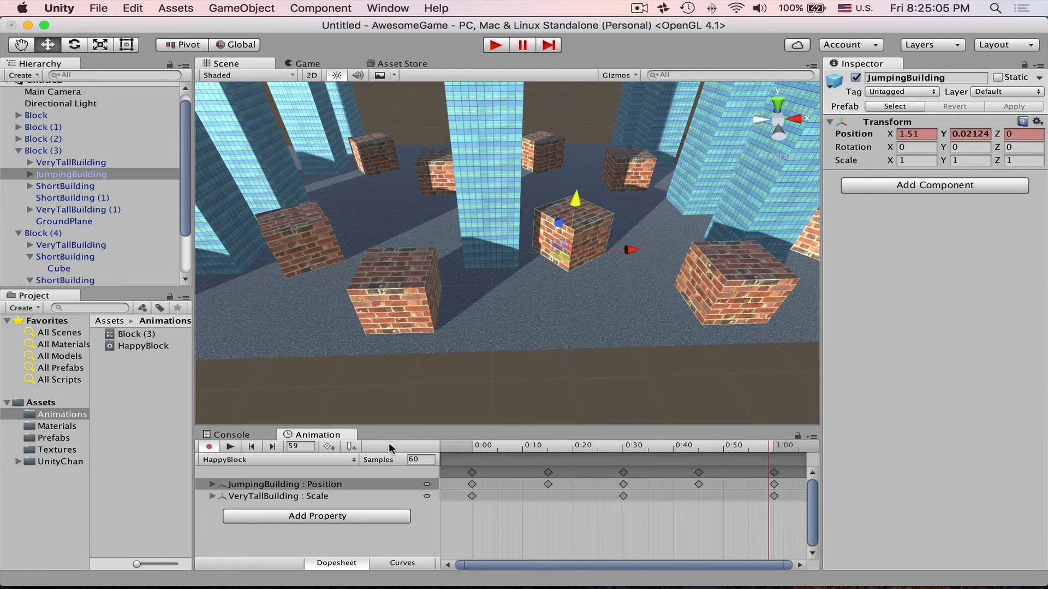
{"action": "left_click", "coordinate": [231, 446]}
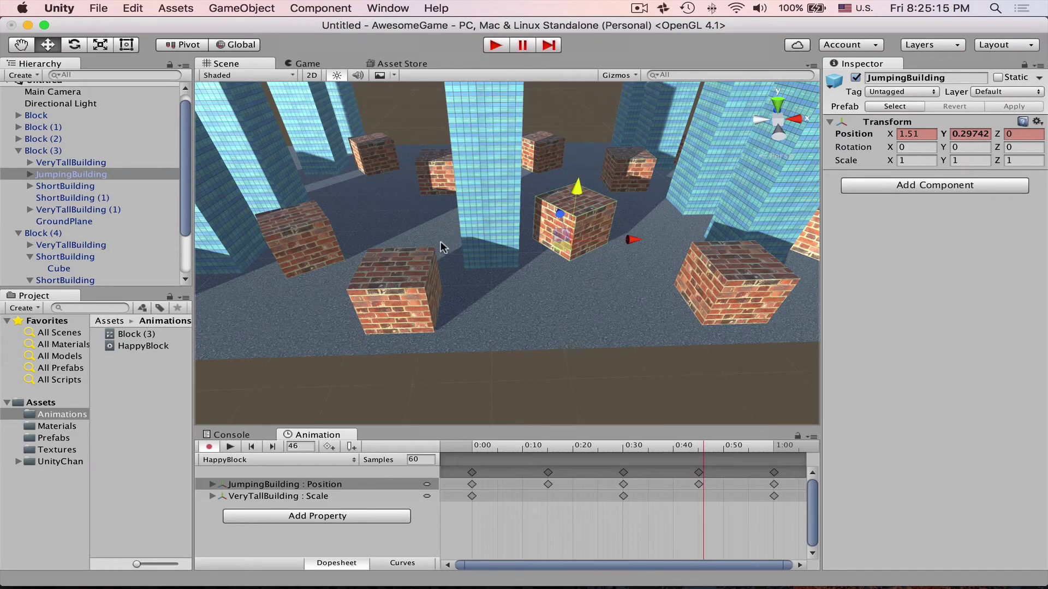
Step: Key JumpingBuilding's Rotation Y to 360 at 1:00 using the Rotate tool
{"action": "left_click", "coordinate": [479, 447]}
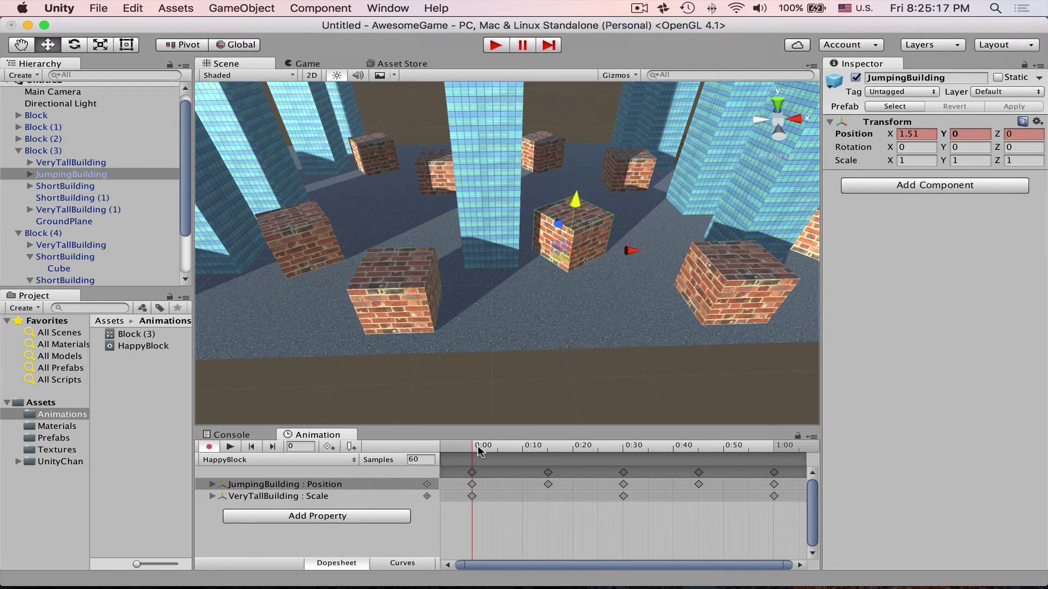
{"action": "key", "text": "e"}
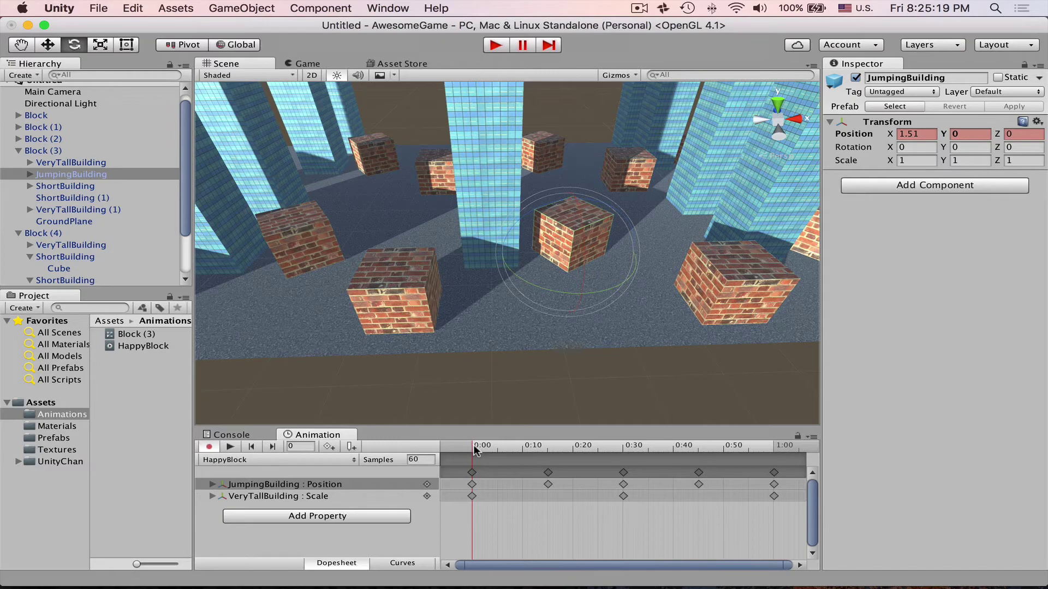
{"action": "left_click_drag", "start_coordinate": [474, 446], "coordinate": [774, 446]}
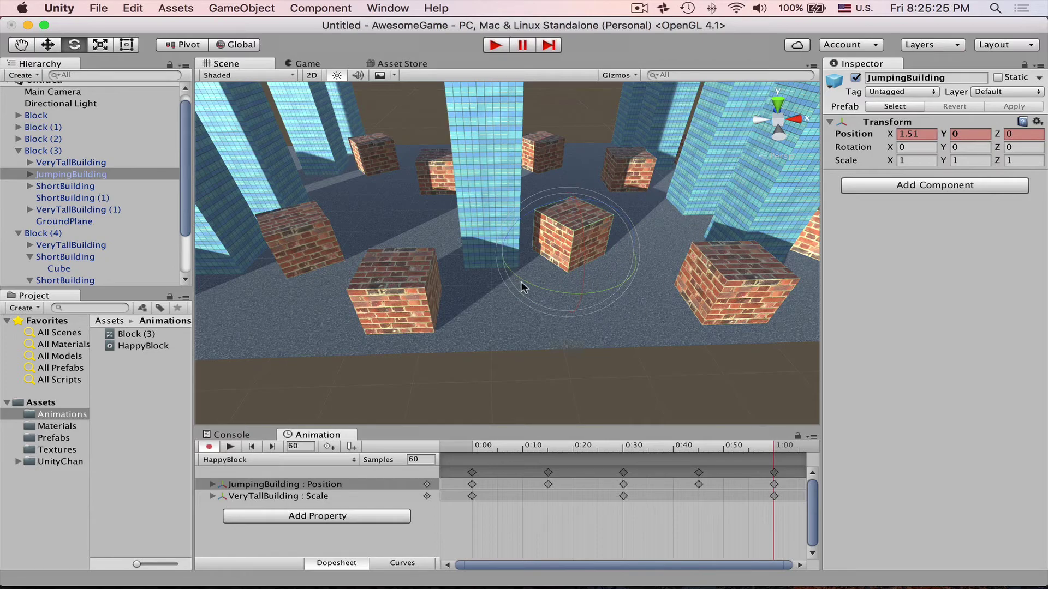
{"action": "left_click", "coordinate": [966, 149]}
{"action": "type", "text": "360"}
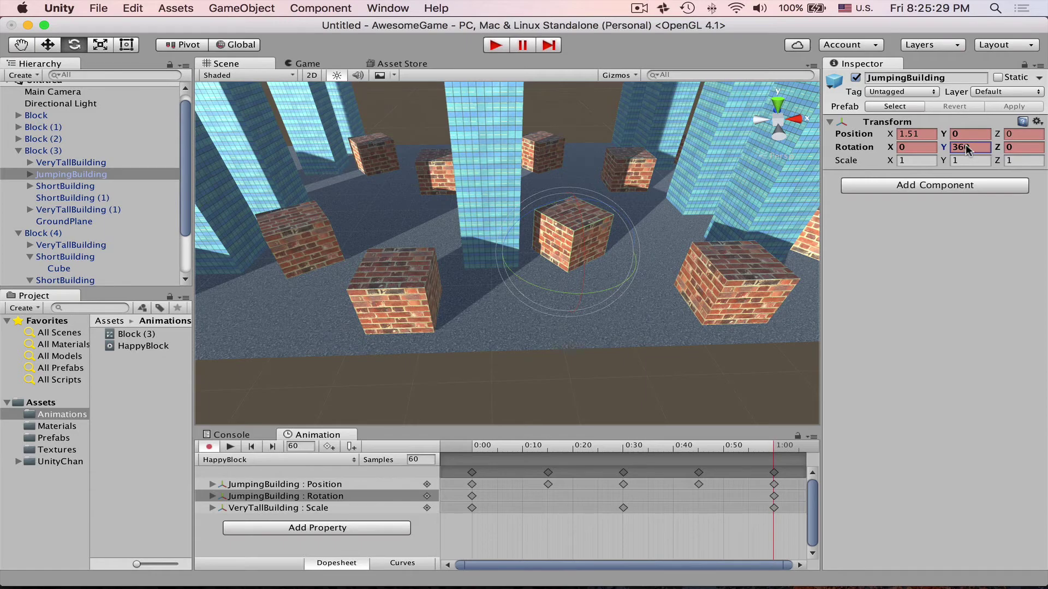
Step: Key Rotation Y to 180 at 0:30 and preview the spin across the city
{"action": "left_click_drag", "start_coordinate": [530, 448], "coordinate": [624, 451]}
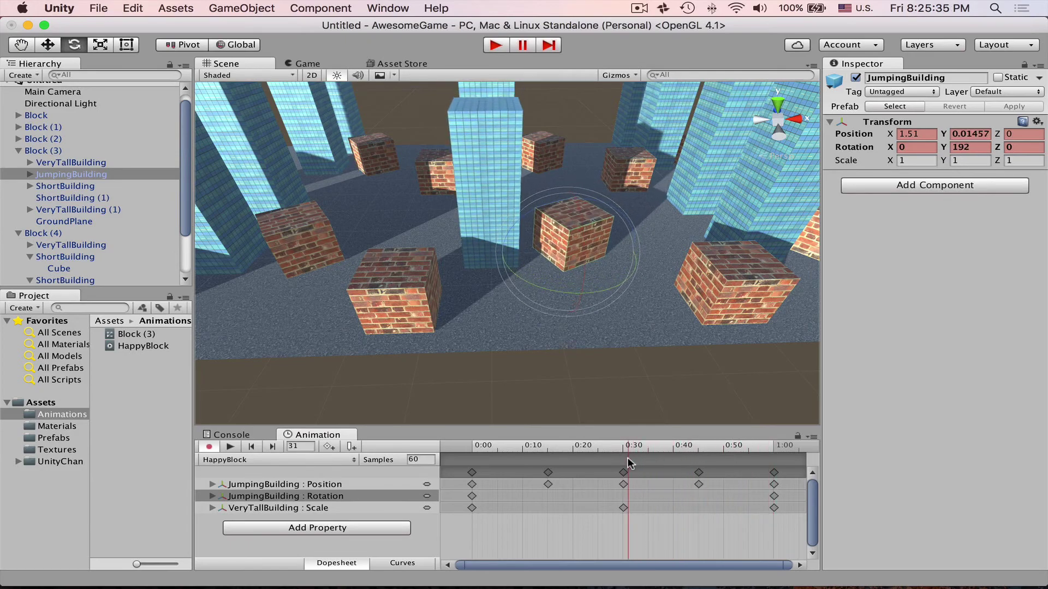
{"action": "left_click", "coordinate": [967, 147]}
{"action": "type", "text": "180"}
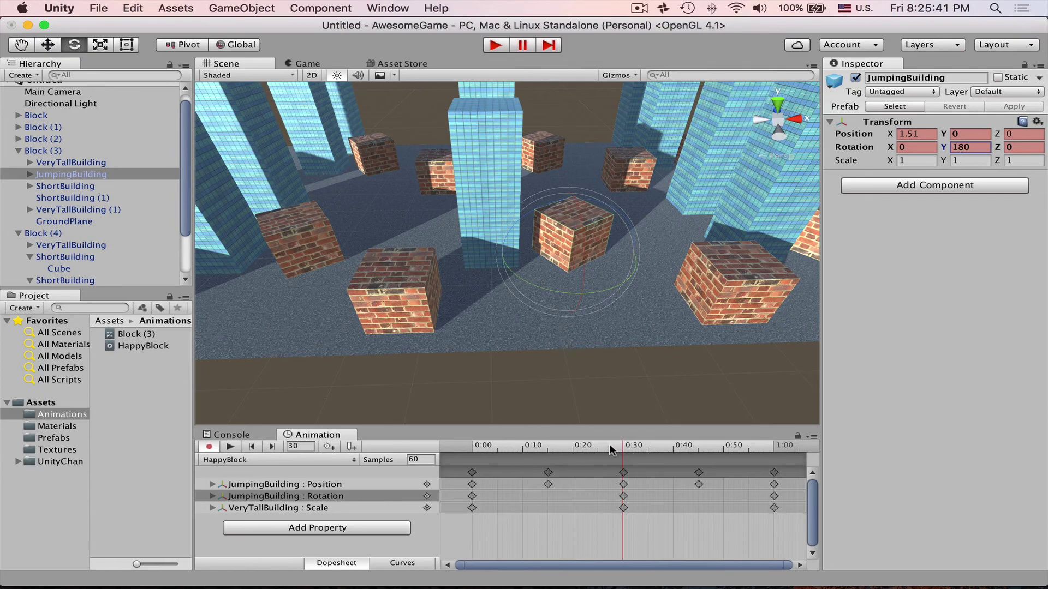
{"action": "left_click_drag", "start_coordinate": [614, 452], "coordinate": [708, 457]}
{"action": "left_click_drag", "start_coordinate": [566, 272], "coordinate": [421, 339], "text": "alt"}
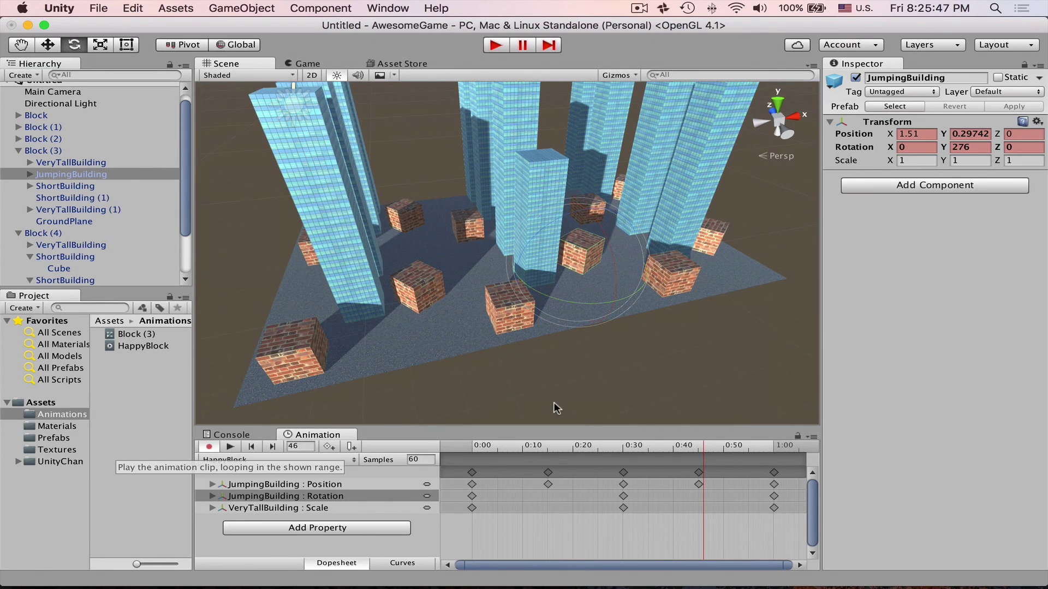